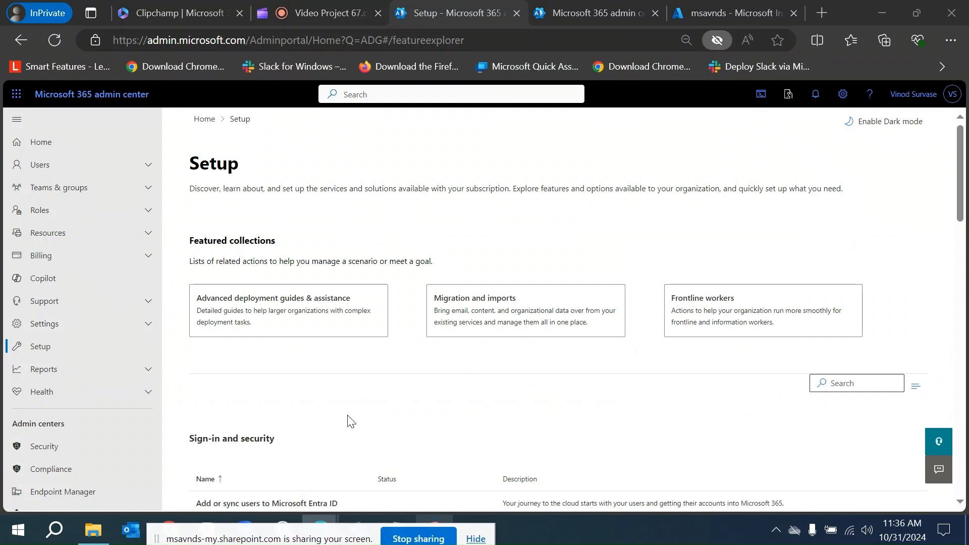
# Open the Advanced deployment guides & assistance collection from the Setup page.
pyautogui.scroll(-5, 399, 384)
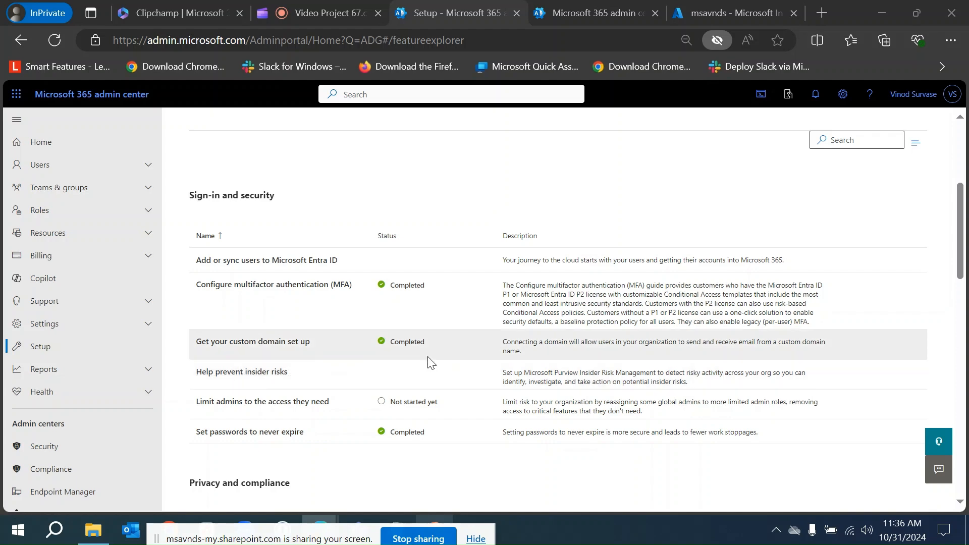
pyautogui.scroll(-6, 407, 360)
pyautogui.scroll(-9, 407, 361)
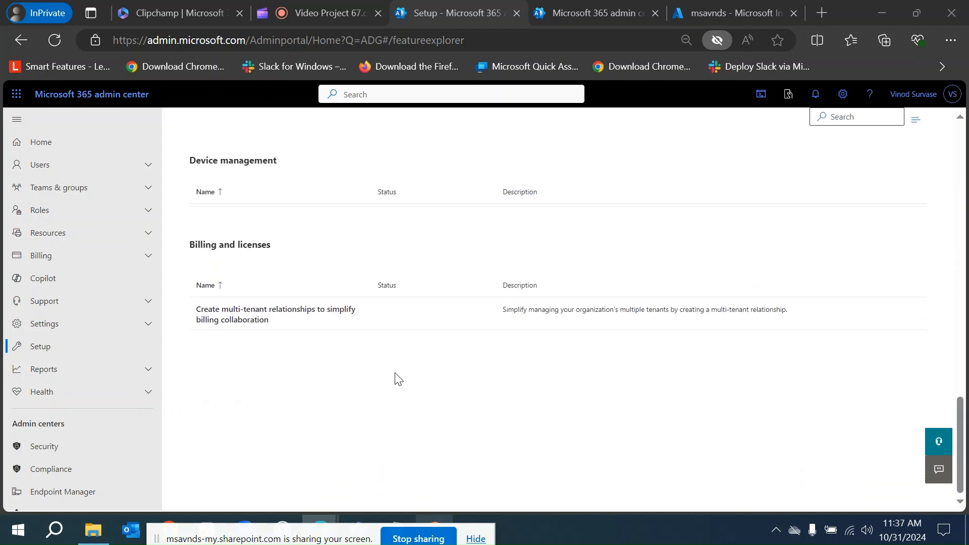
pyautogui.scroll(18, 394, 376)
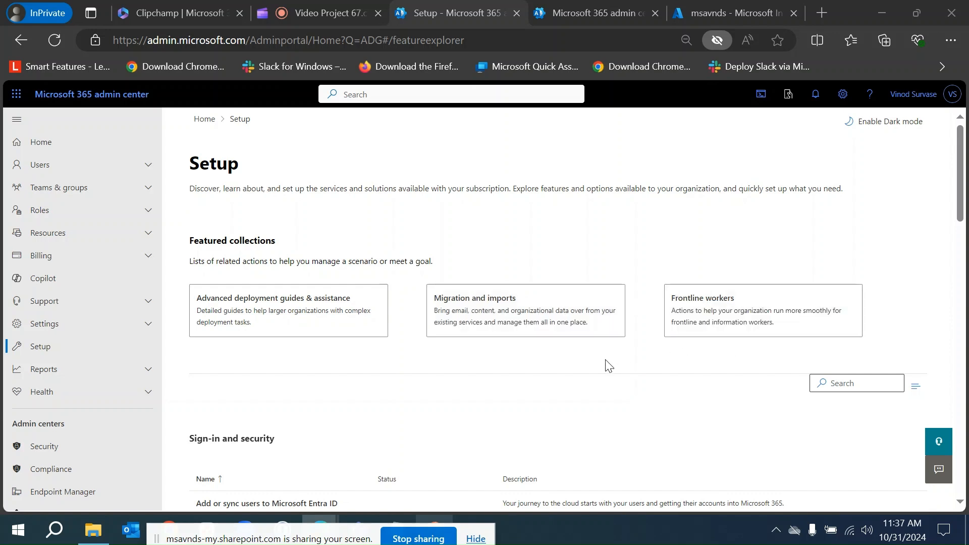
pyautogui.click(283, 318)
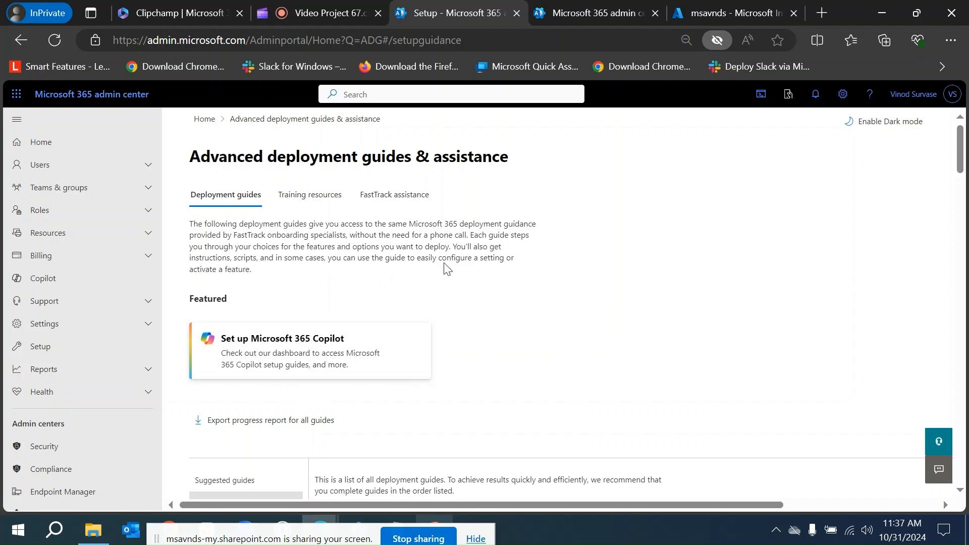
# Browse the All guides list of deployment guides and their statuses.
pyautogui.scroll(-3, 277, 306)
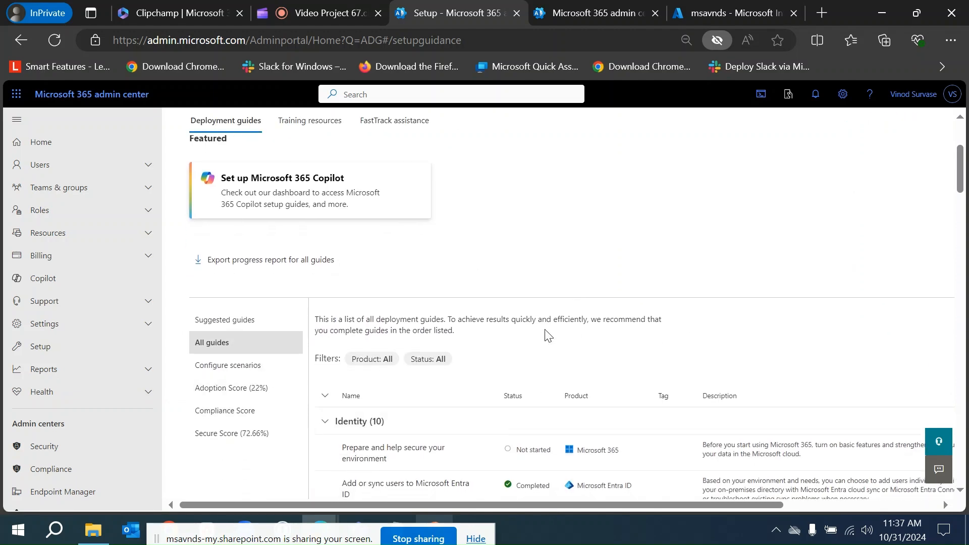
pyautogui.scroll(-2, 493, 350)
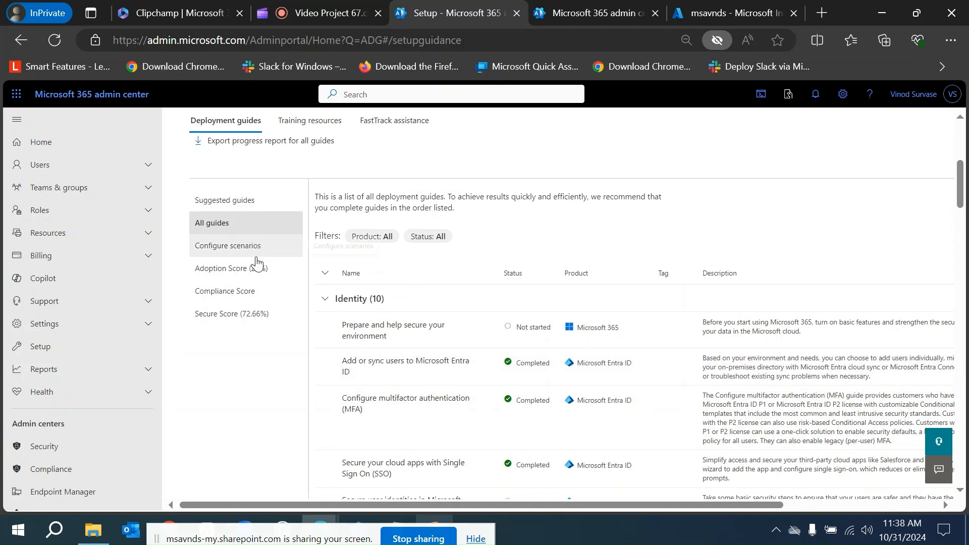
pyautogui.scroll(-3, 484, 404)
pyautogui.scroll(-1, 487, 411)
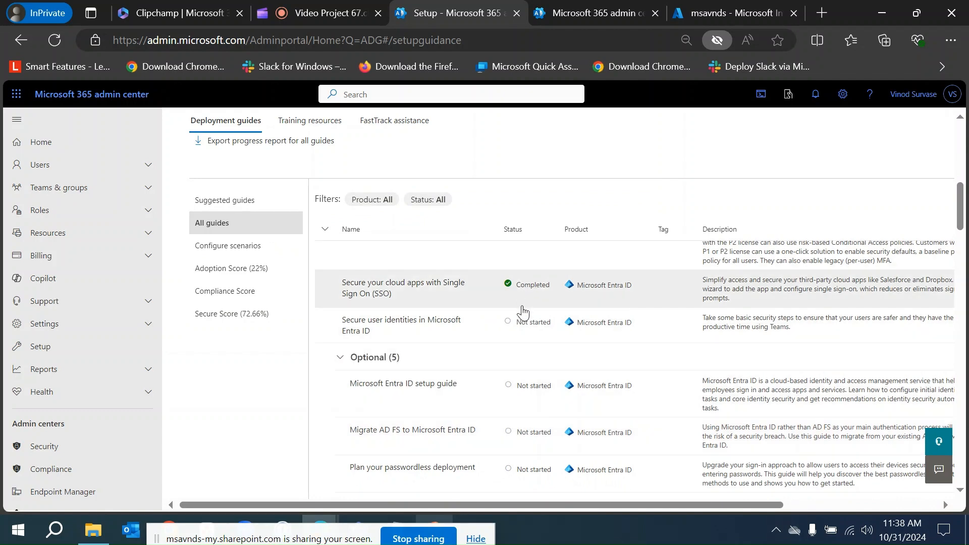
pyautogui.scroll(-5, 682, 392)
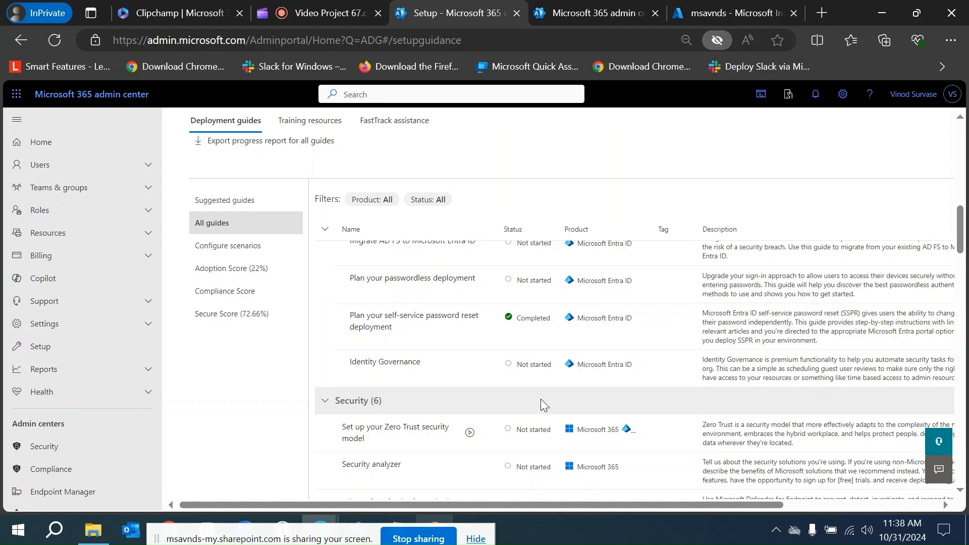
pyautogui.scroll(-3, 464, 415)
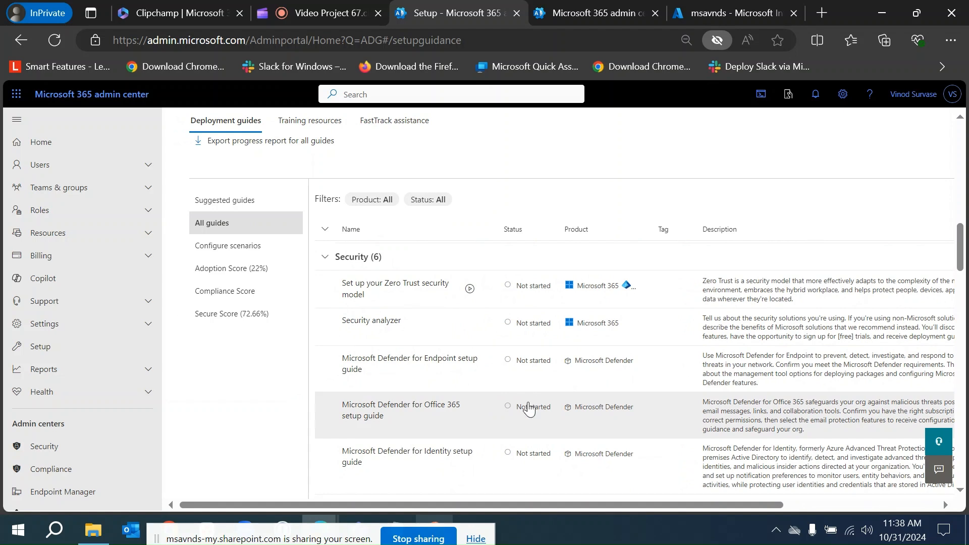
pyautogui.scroll(-2, 487, 429)
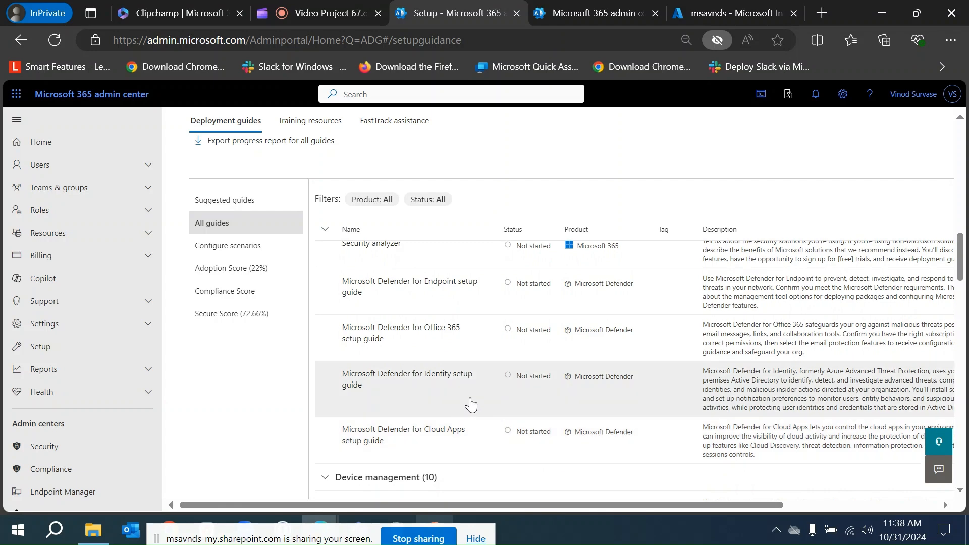
pyautogui.scroll(-5, 471, 404)
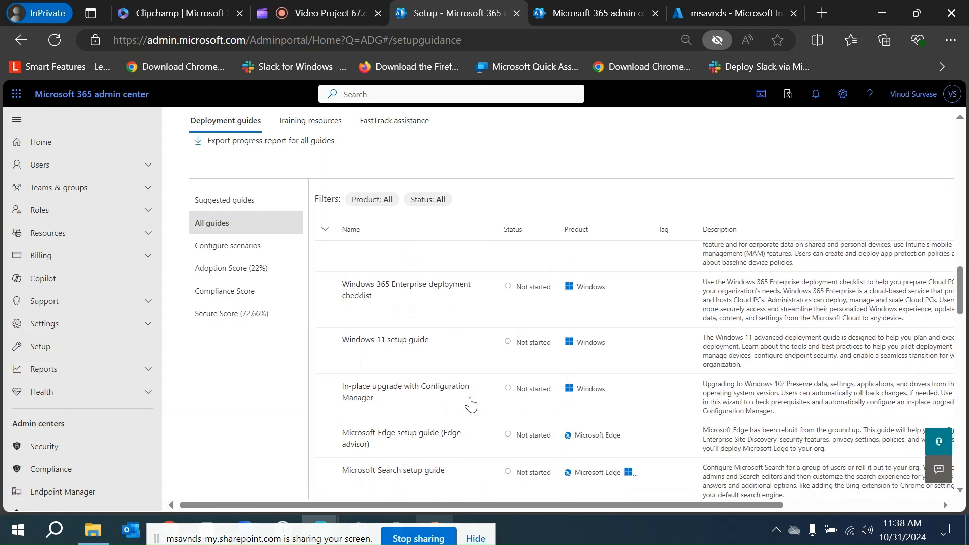
pyautogui.scroll(-1, 470, 404)
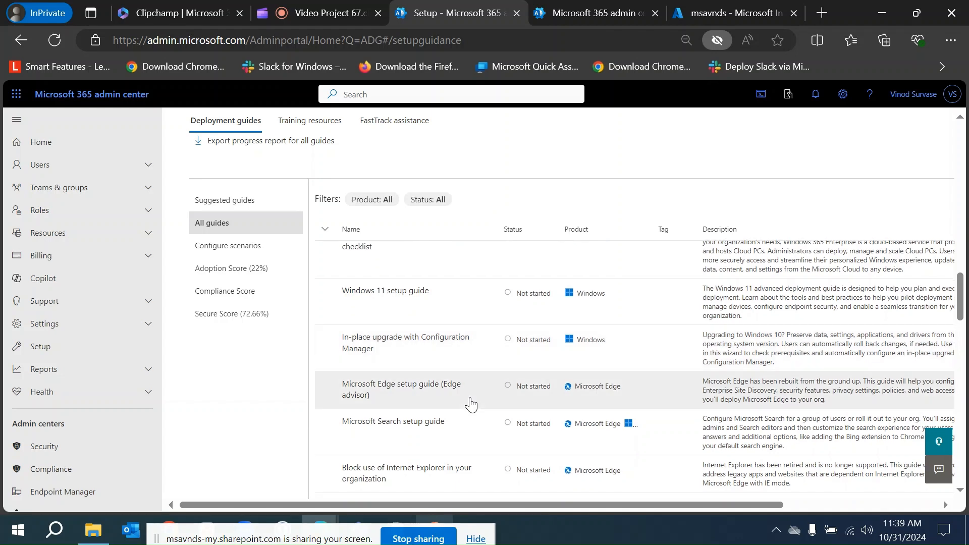
pyautogui.scroll(1, 471, 404)
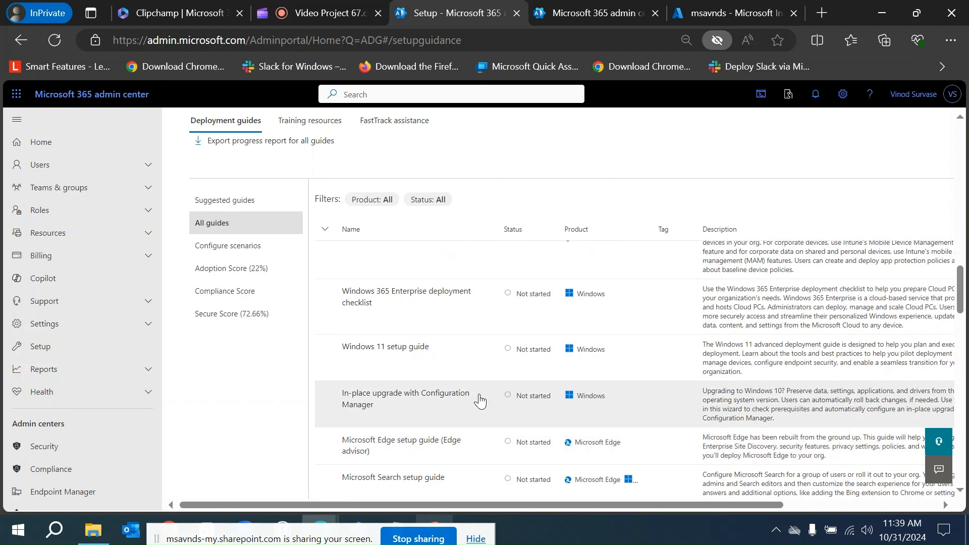
pyautogui.scroll(4, 500, 396)
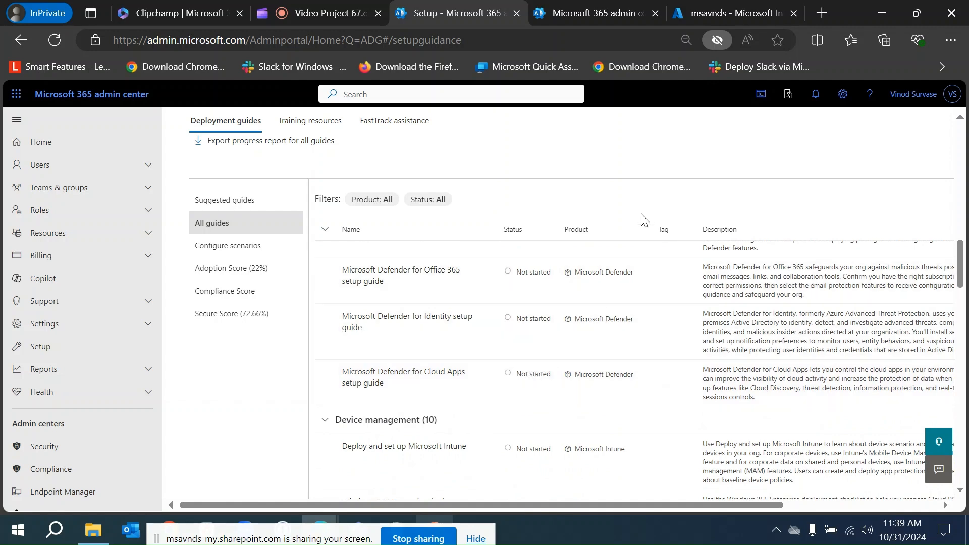
pyautogui.scroll(6, 512, 316)
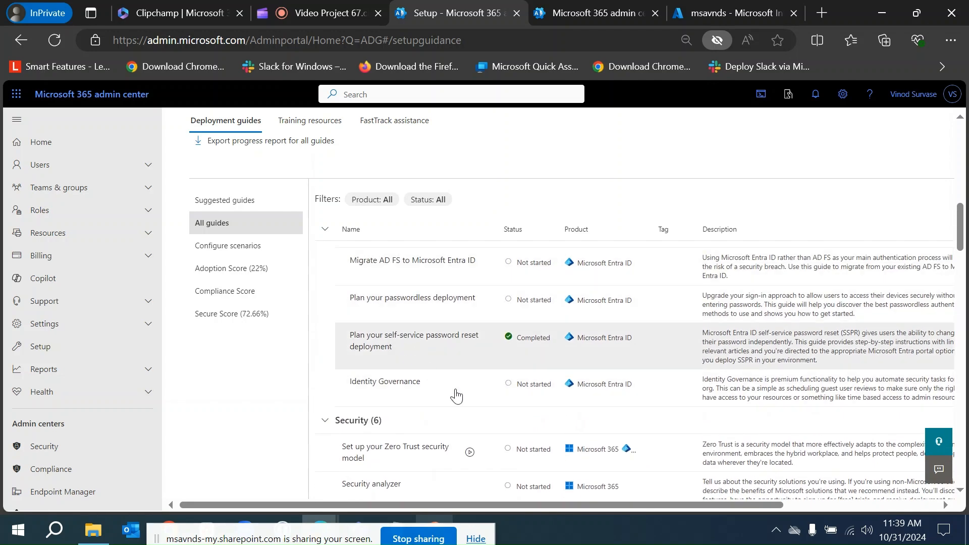
pyautogui.scroll(3, 478, 402)
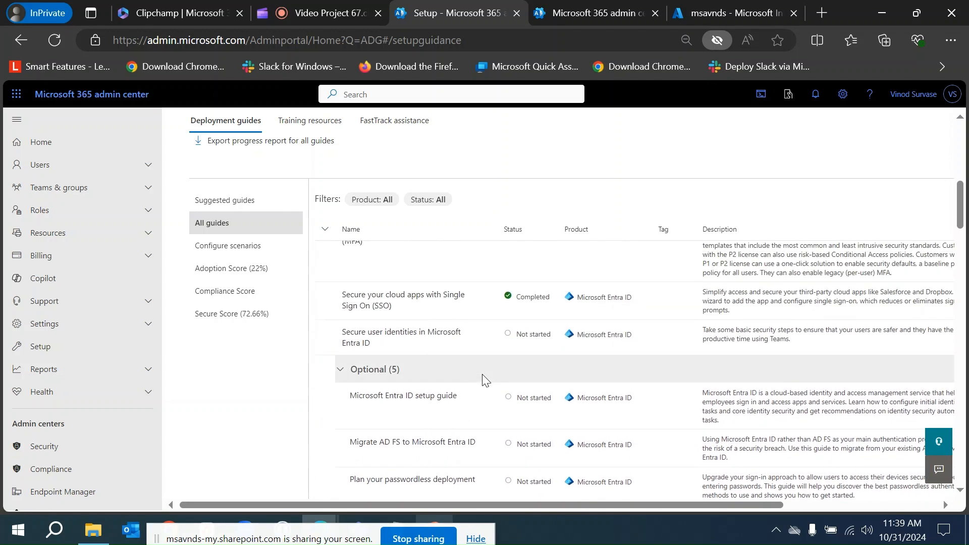
pyautogui.scroll(2, 475, 381)
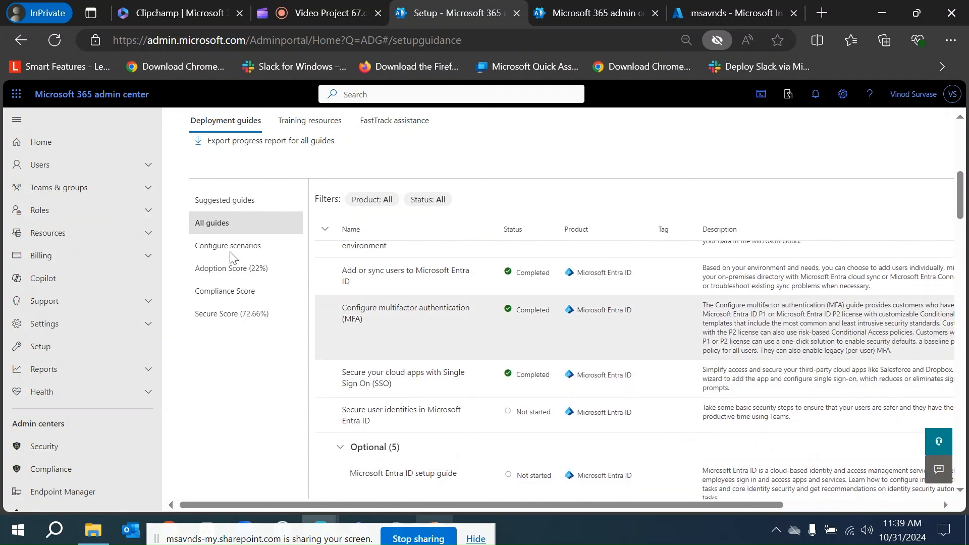
# Switch to Configure scenarios and open the Block use of Internet Explorer in your organization guide.
pyautogui.click(229, 250)
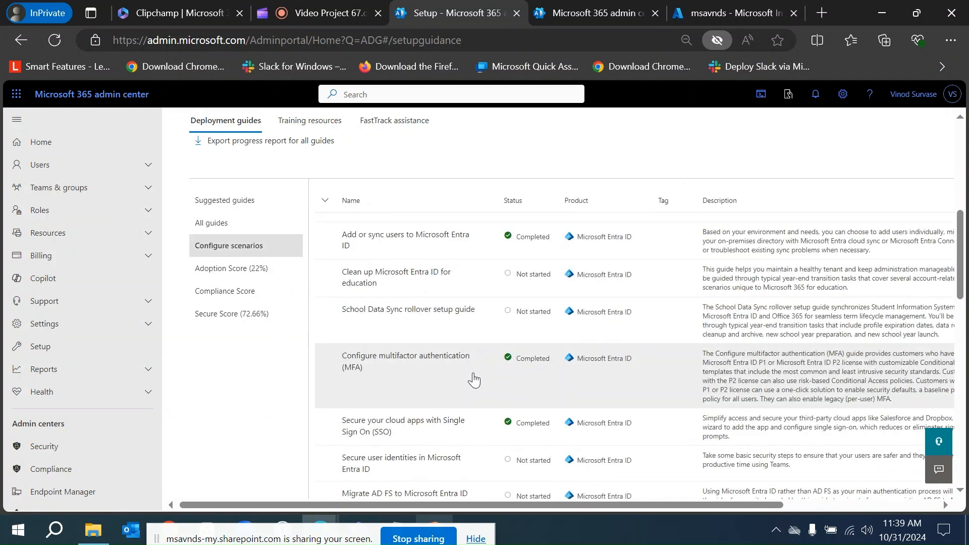
pyautogui.scroll(5, 473, 380)
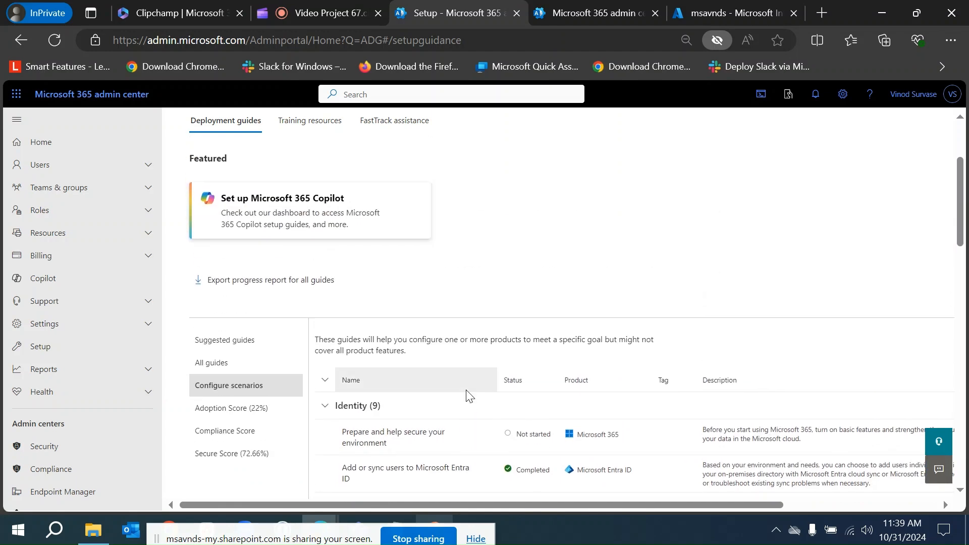
pyautogui.scroll(-6, 469, 396)
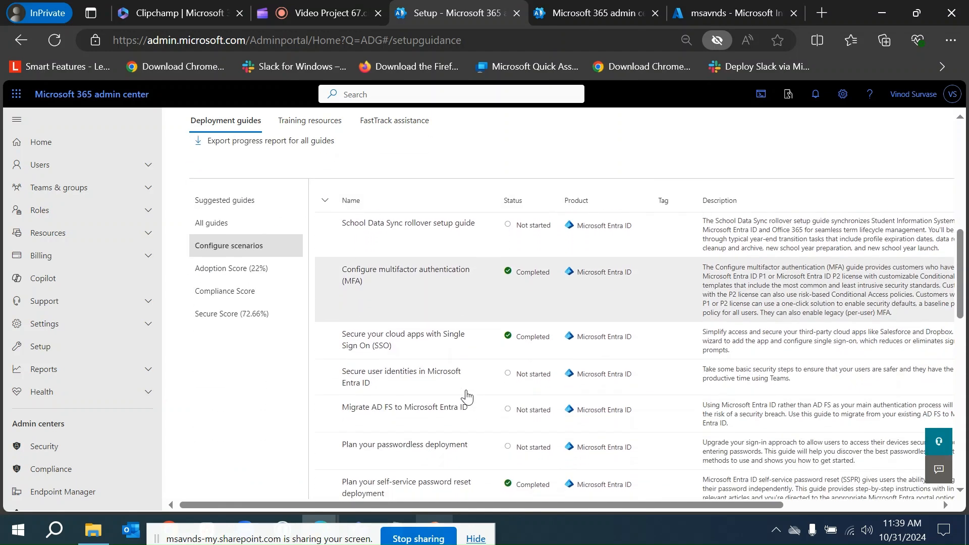
pyautogui.scroll(-2, 465, 397)
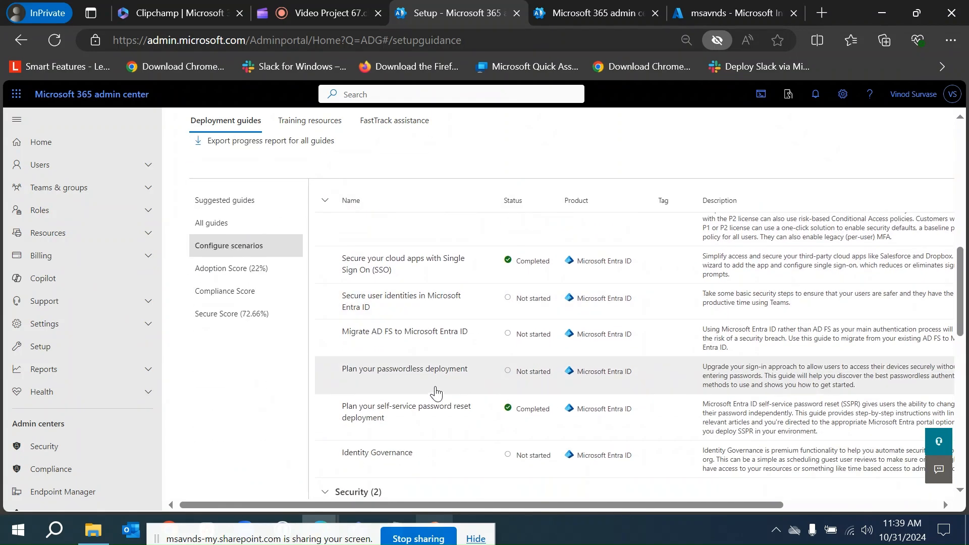
pyautogui.scroll(-5, 439, 391)
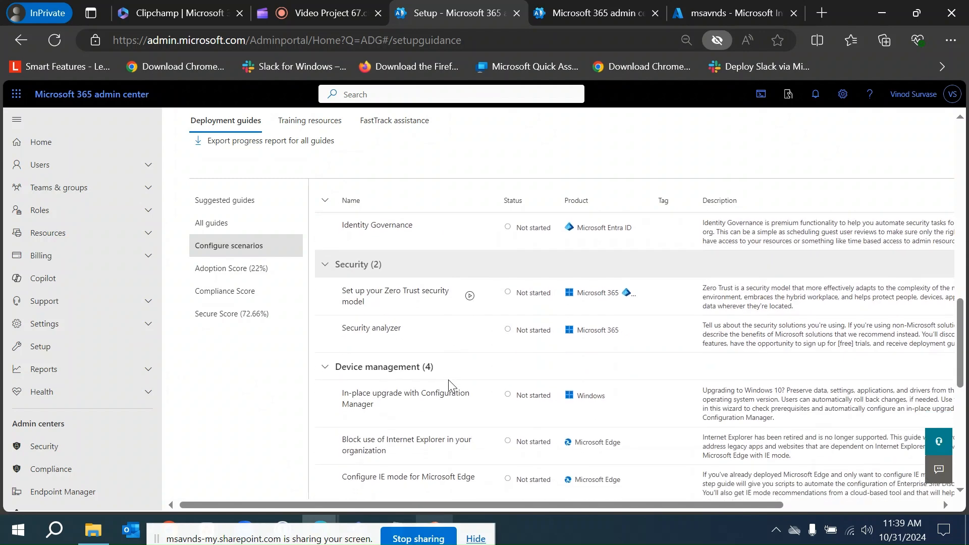
pyautogui.scroll(-2, 449, 386)
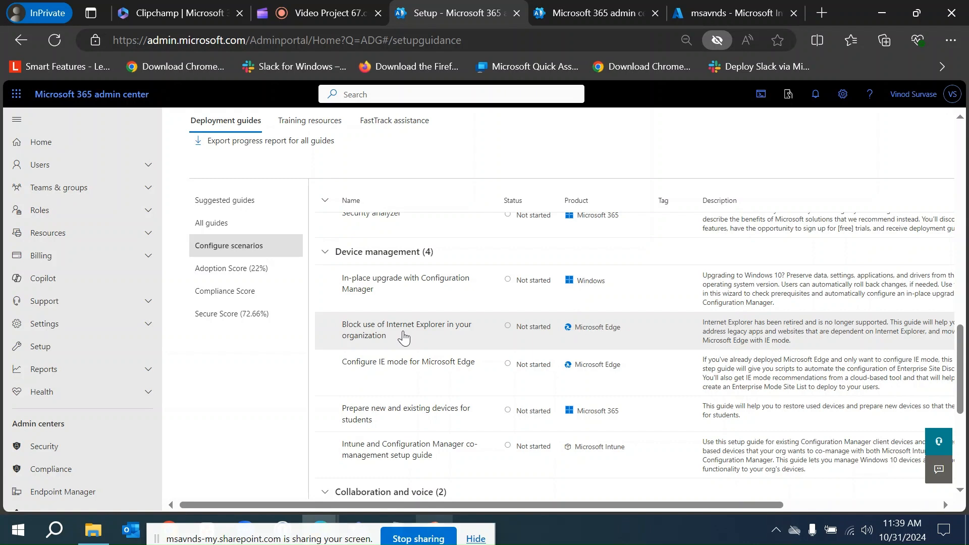
pyautogui.click(403, 336)
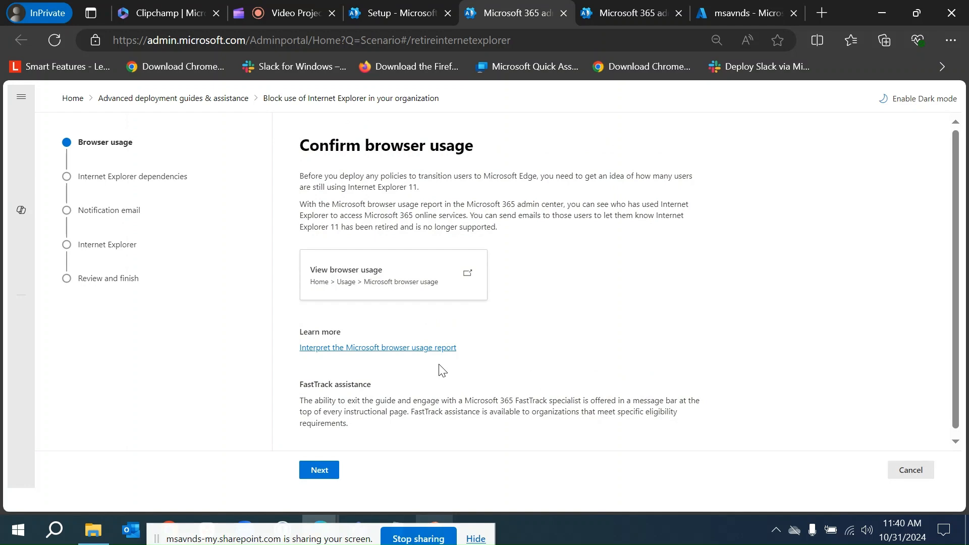
# Read through the Confirm browser usage page of the guide.
pyautogui.scroll(-1, 608, 353)
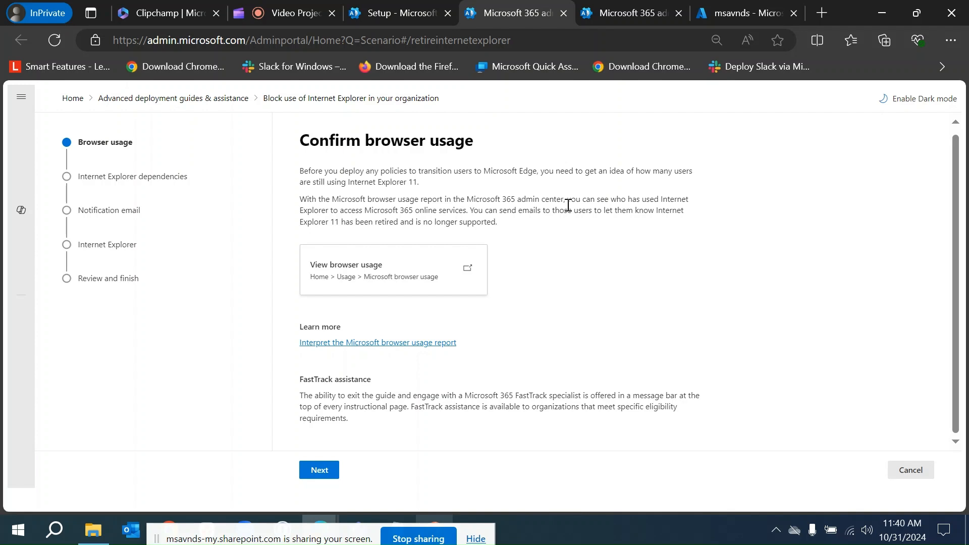
pyautogui.scroll(1, 567, 206)
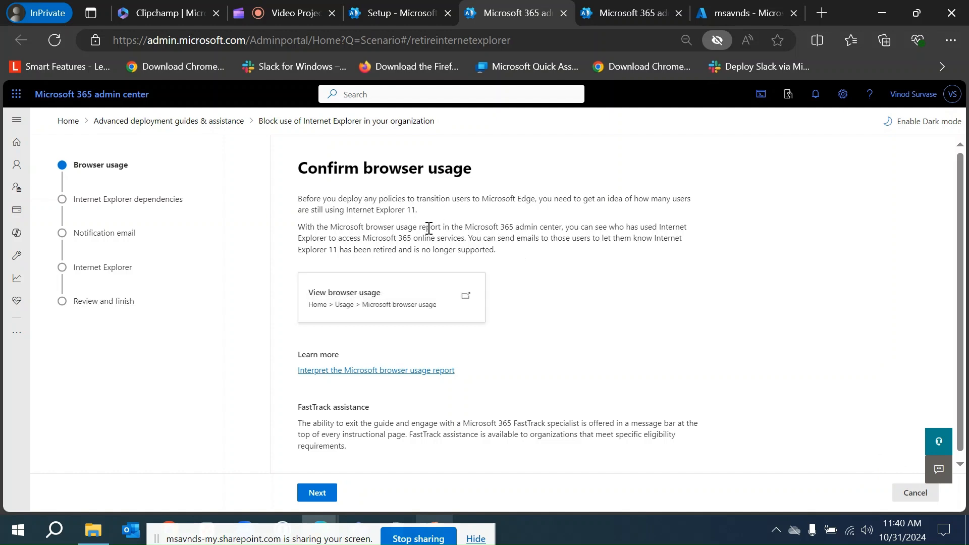
pyautogui.scroll(-1, 558, 339)
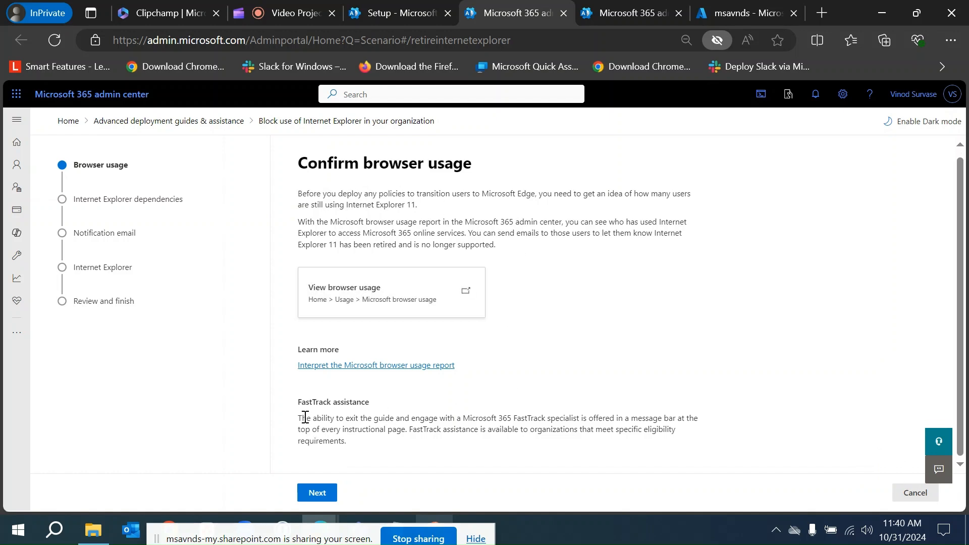
pyautogui.moveTo(298, 404); pyautogui.dragTo(351, 418)
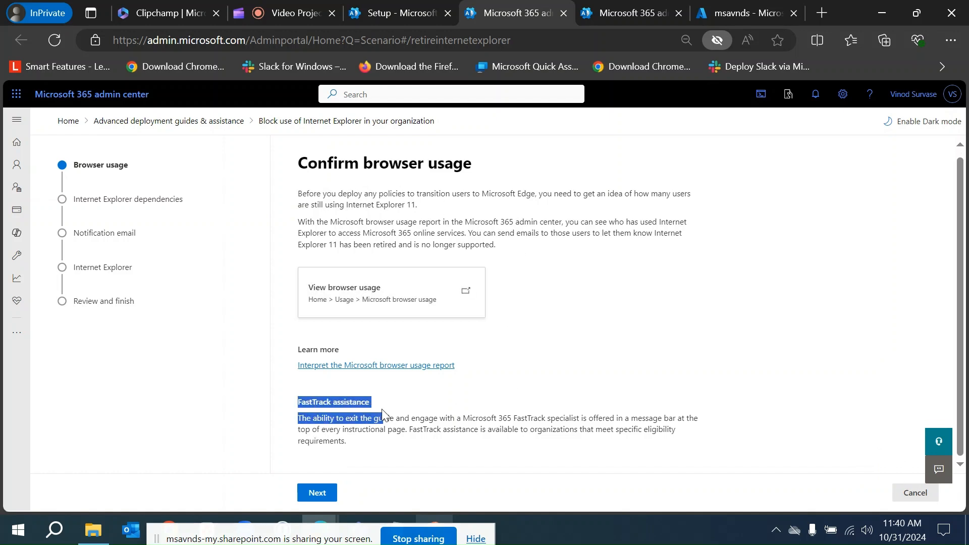
pyautogui.click(467, 434)
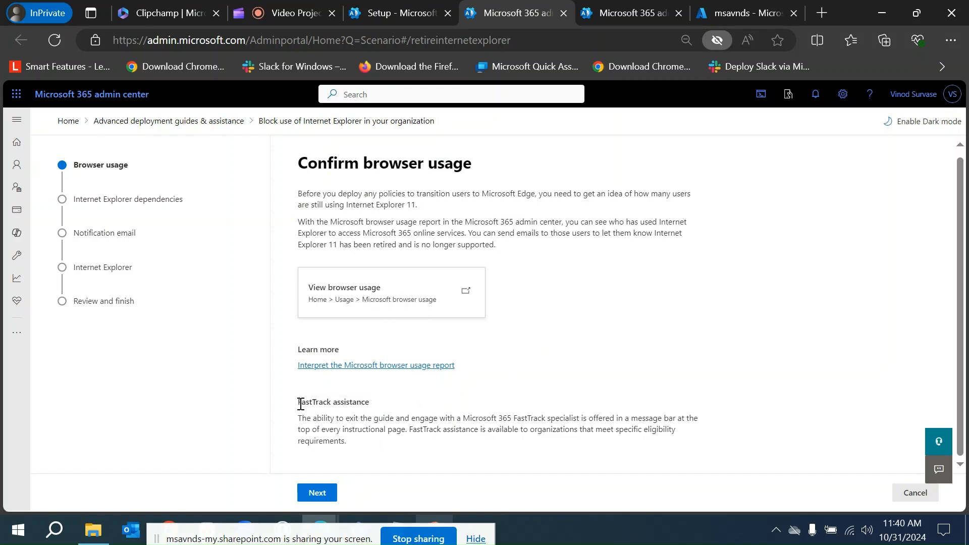
pyautogui.moveTo(299, 403); pyautogui.dragTo(370, 405)
pyautogui.moveTo(520, 430); pyautogui.dragTo(525, 437)
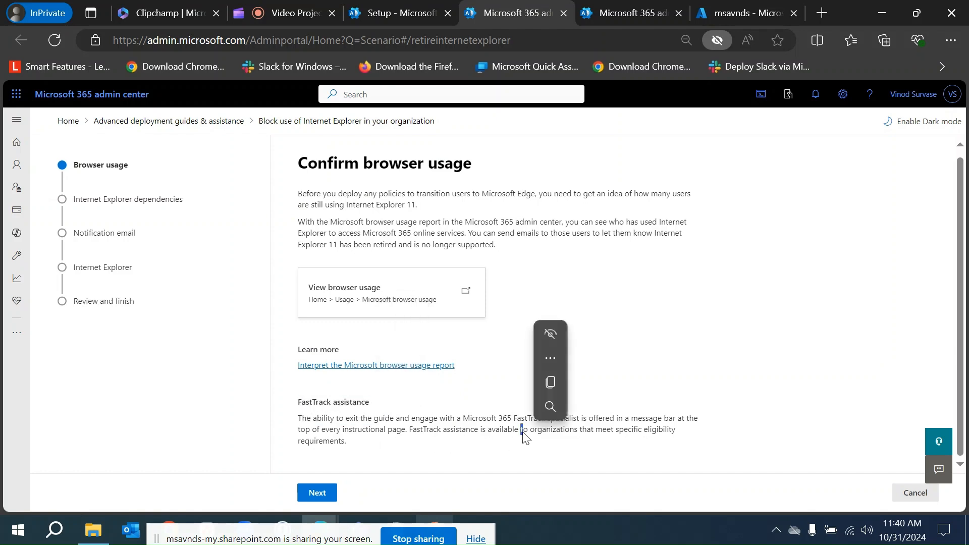
pyautogui.click(694, 424)
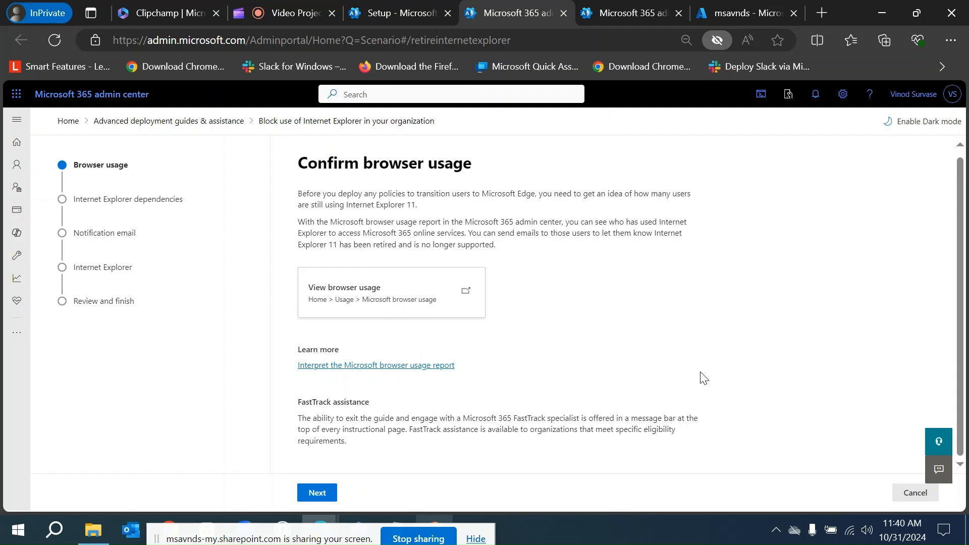
pyautogui.scroll(1, 697, 380)
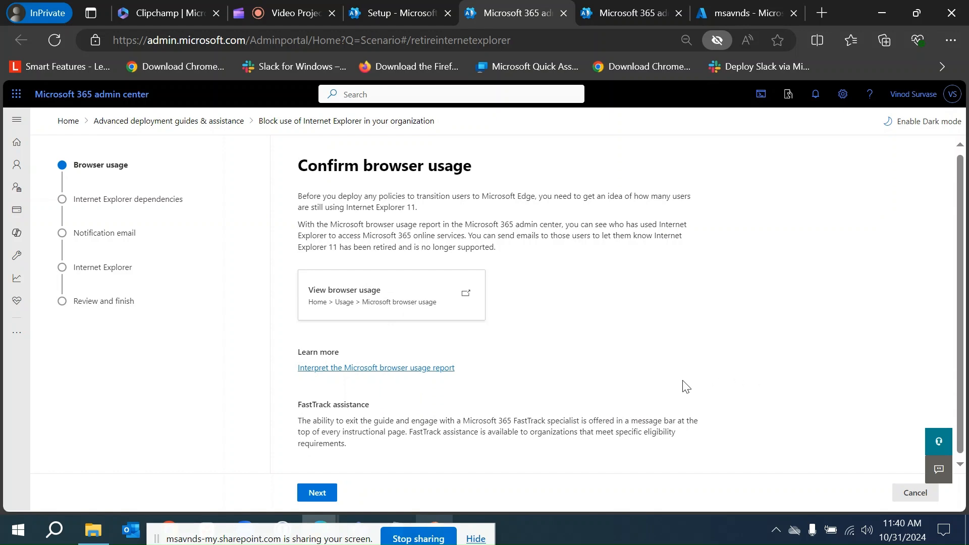
pyautogui.scroll(-1, 642, 402)
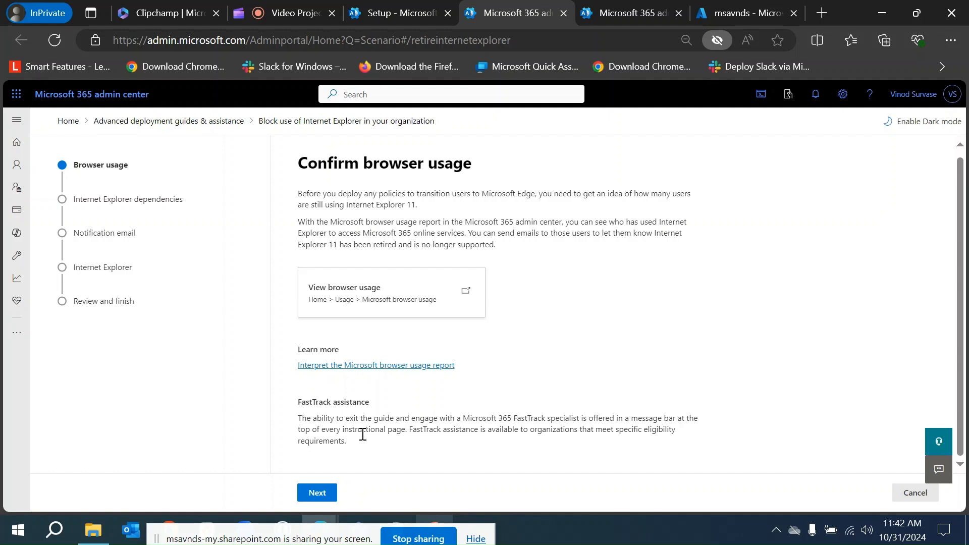
# Advance the guide to the Internet Explorer dependencies step.
pyautogui.click(316, 493)
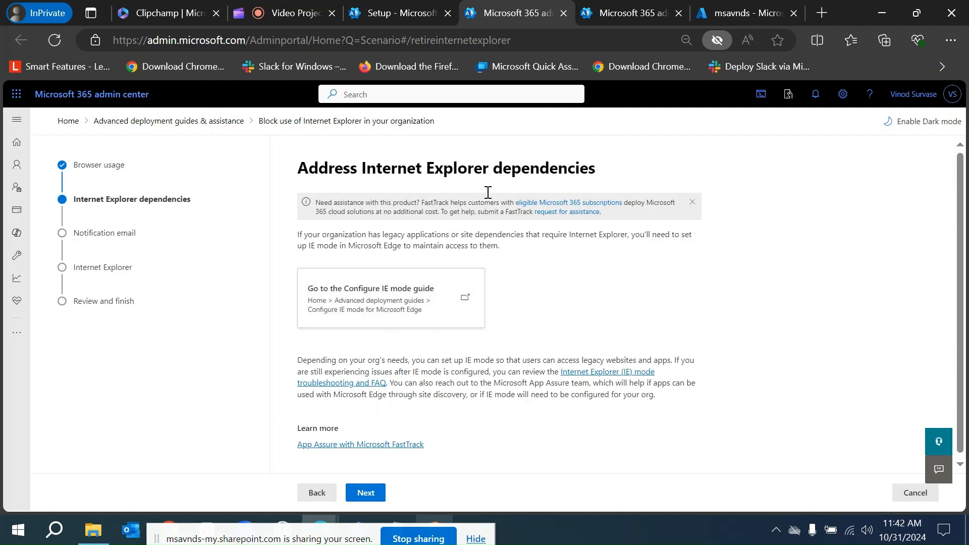
pyautogui.moveTo(301, 170); pyautogui.dragTo(598, 170)
pyautogui.click(881, 268)
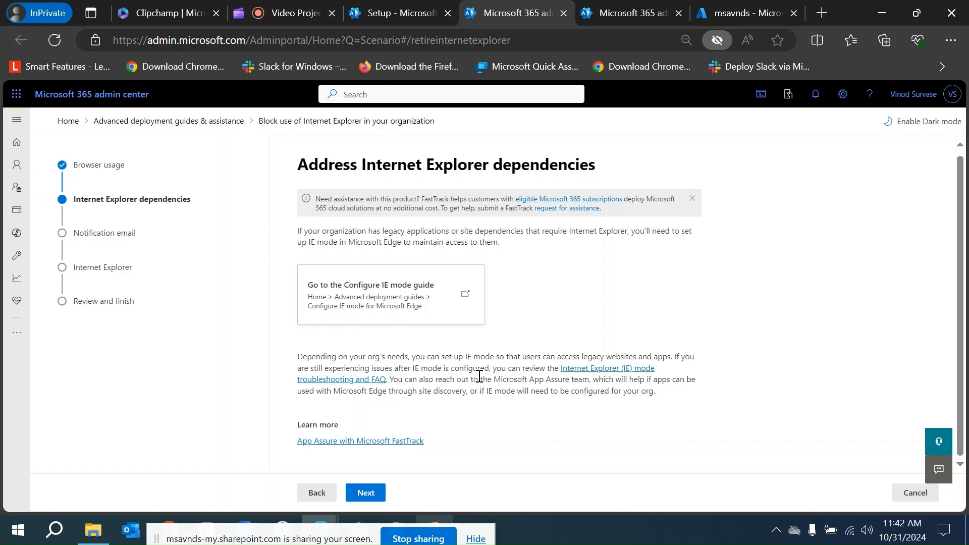
# Open the Configure IE mode guide and try out the different IE mode configuration options and device management choices.
pyautogui.click(455, 301)
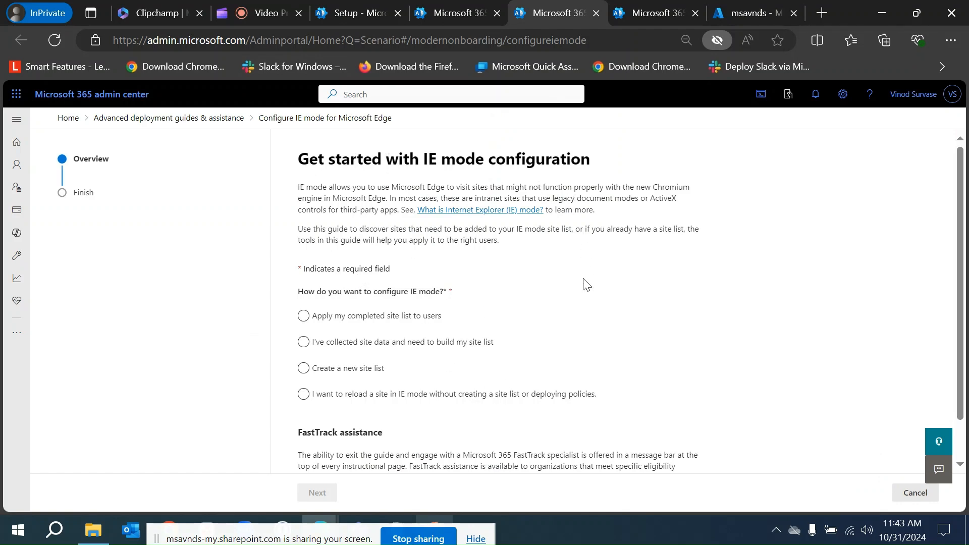
pyautogui.scroll(-1, 584, 282)
pyautogui.click(326, 278)
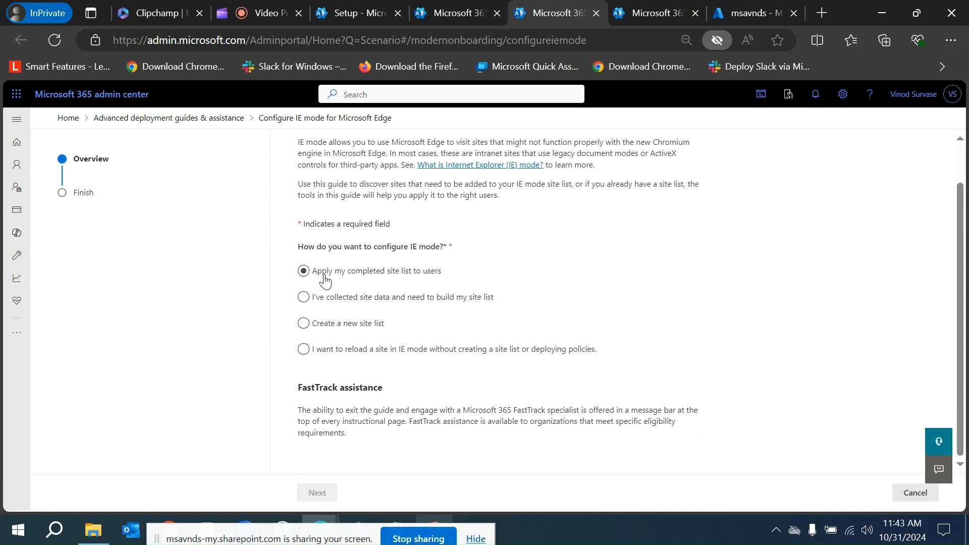
pyautogui.moveTo(298, 246); pyautogui.dragTo(397, 248)
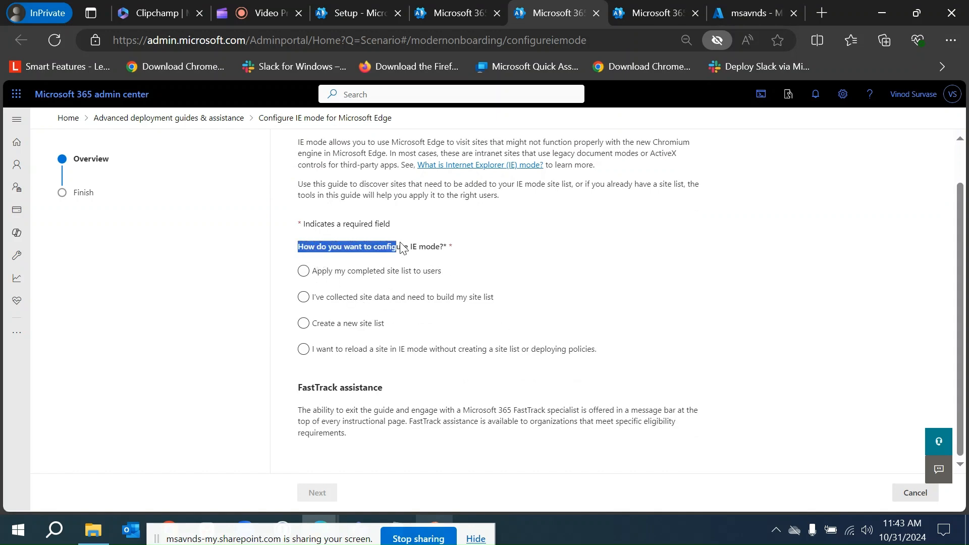
pyautogui.click(409, 251)
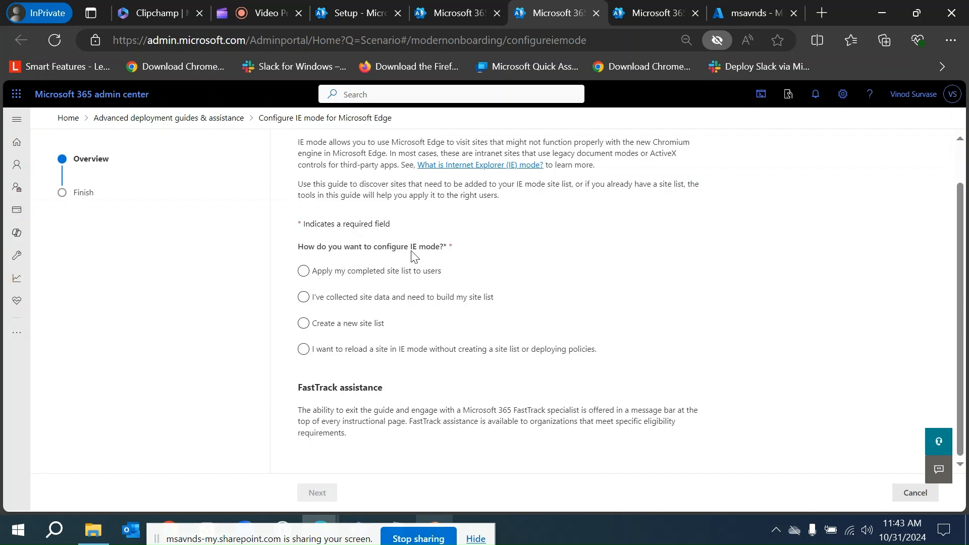
pyautogui.click(403, 353)
pyautogui.click(333, 303)
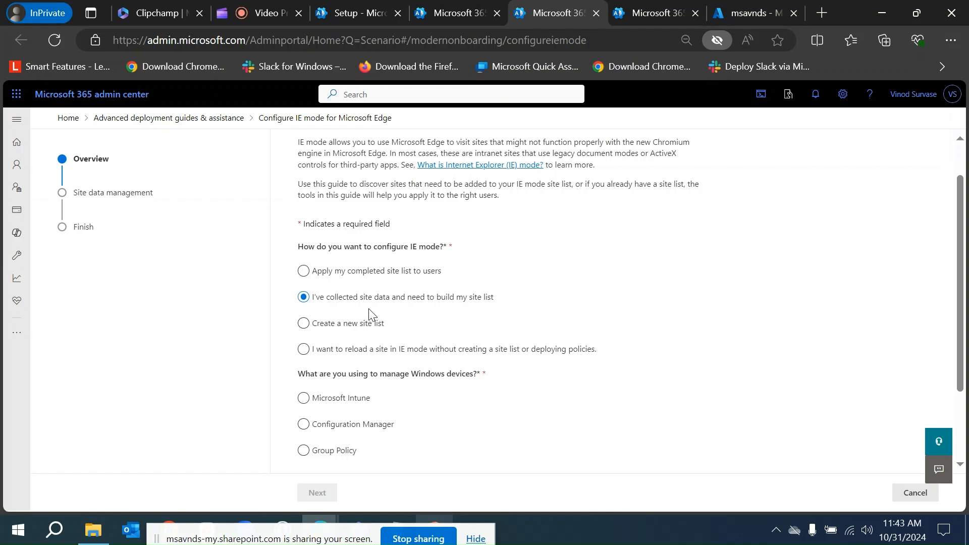
pyautogui.click(337, 325)
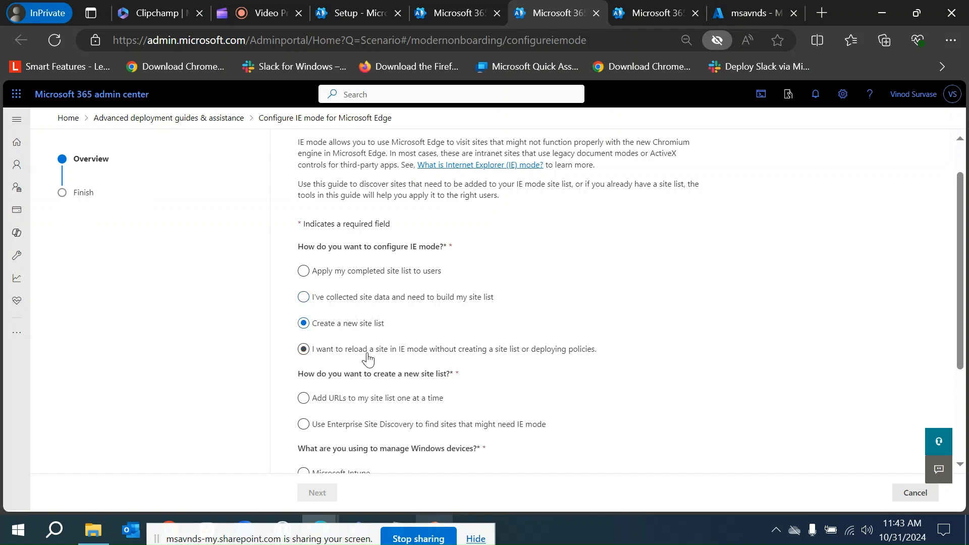
pyautogui.scroll(-3, 428, 334)
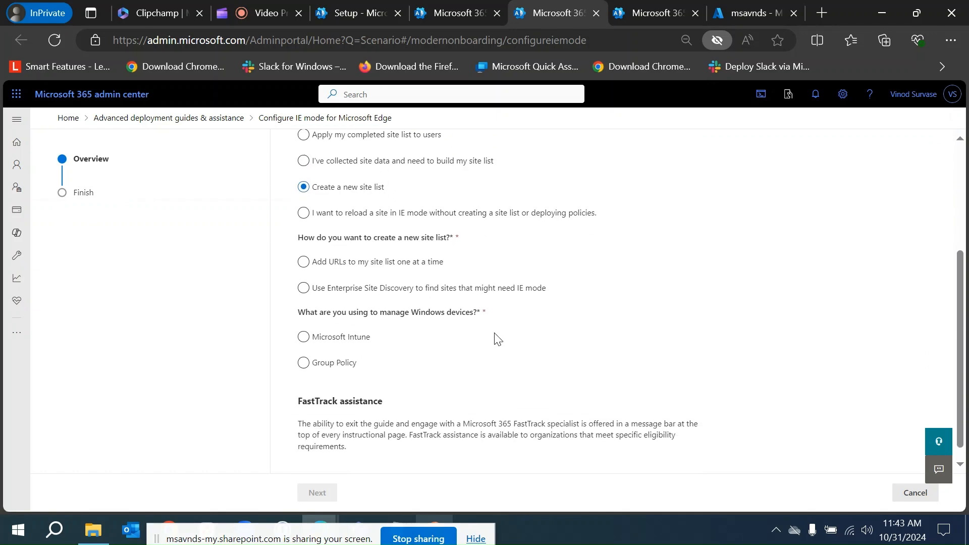
pyautogui.scroll(-1, 497, 338)
pyautogui.scroll(5, 497, 339)
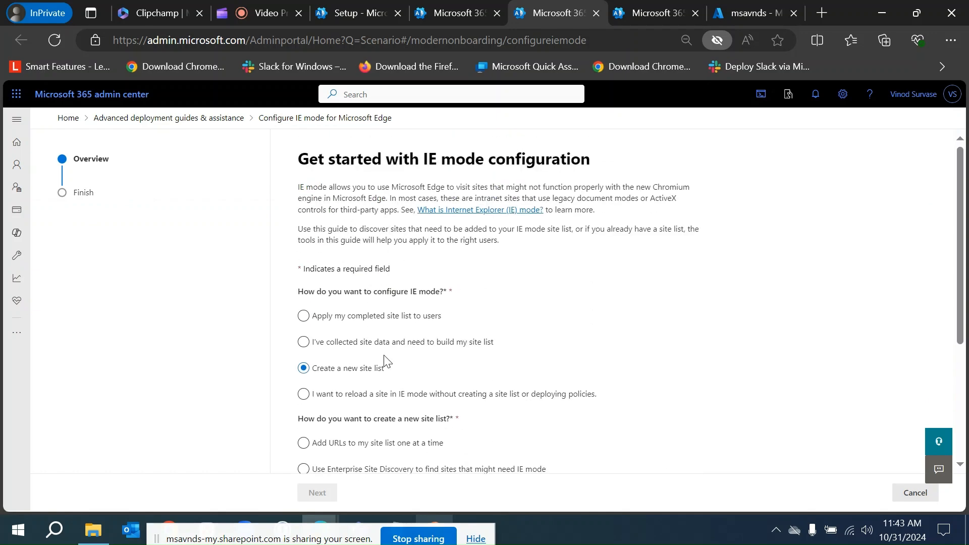
pyautogui.click(333, 317)
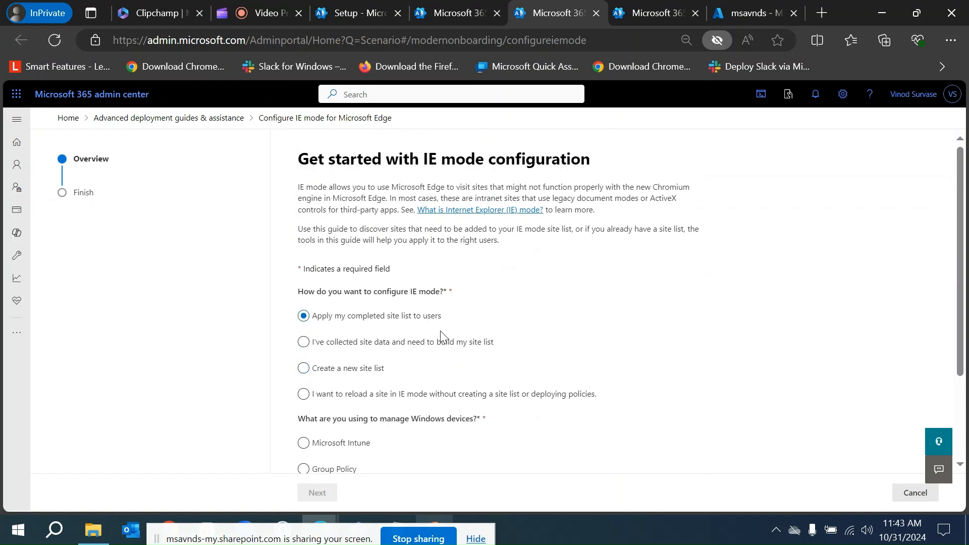
pyautogui.scroll(-2, 440, 331)
pyautogui.click(338, 326)
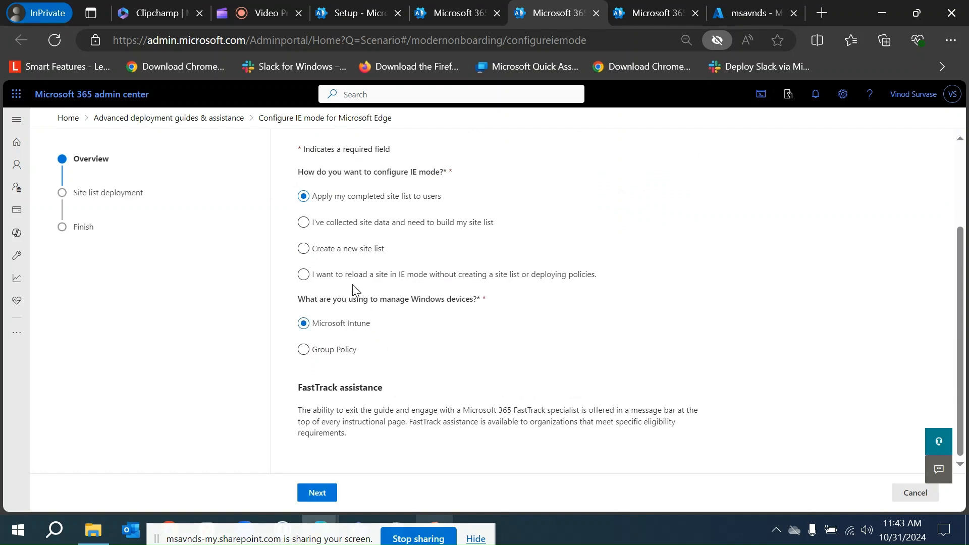
# Choose to reload a site in IE mode without creating a site list or deploying policies, and complete the guide through Finish.
pyautogui.click(337, 279)
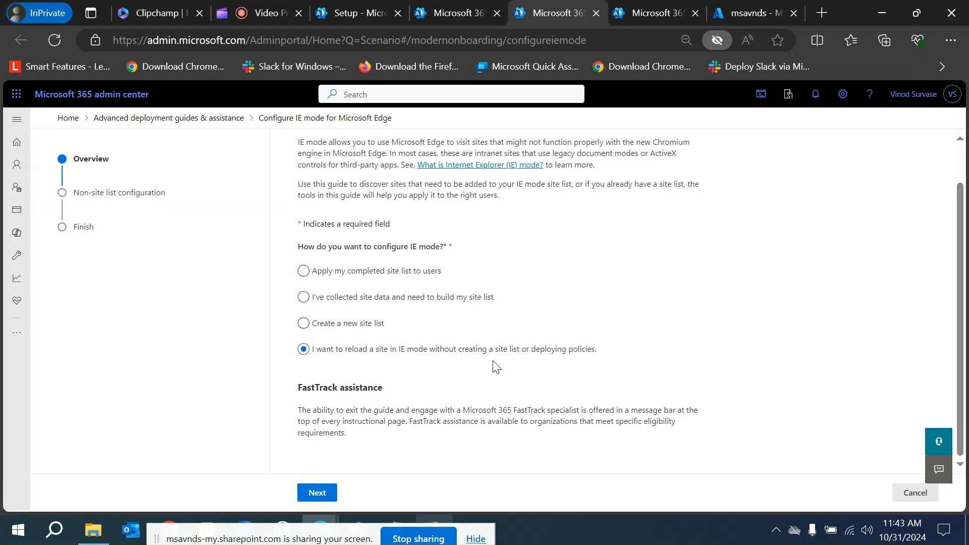
pyautogui.click(324, 495)
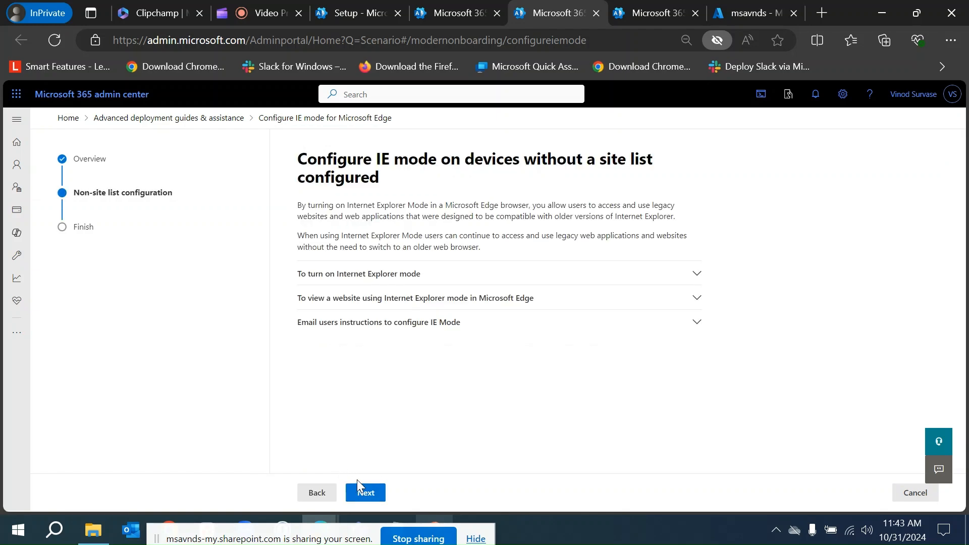
pyautogui.click(389, 491)
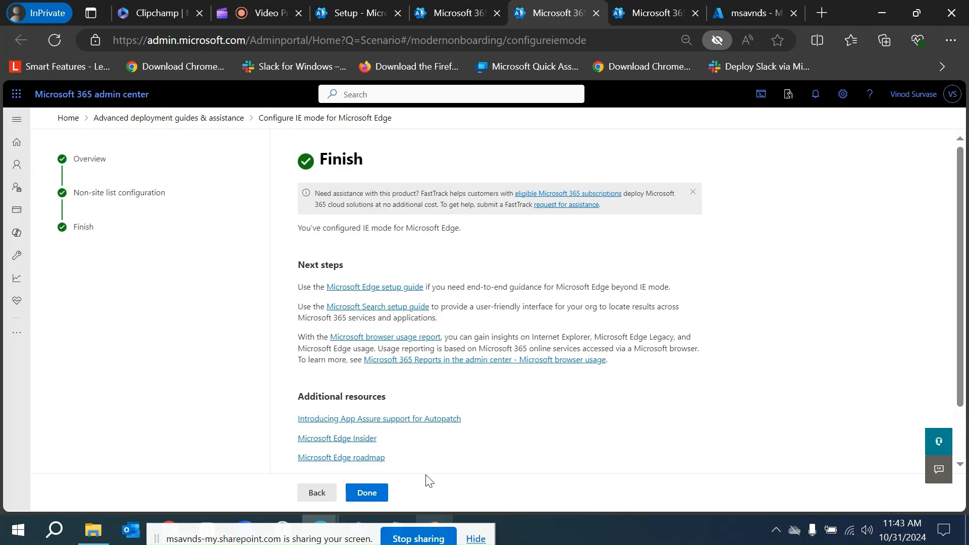
pyautogui.click(368, 491)
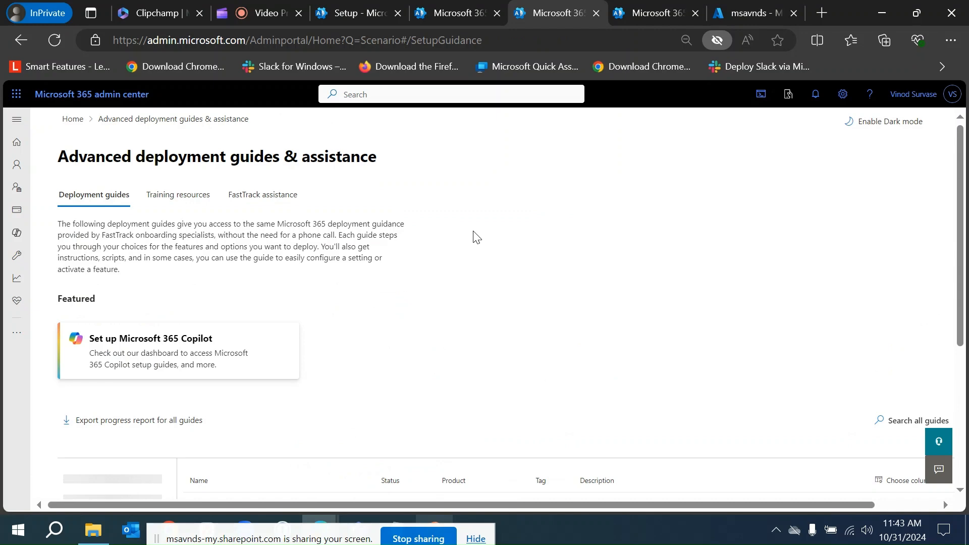
# Return to the Block Internet Explorer guide tab and go back to the Confirm browser usage step.
pyautogui.click(596, 13)
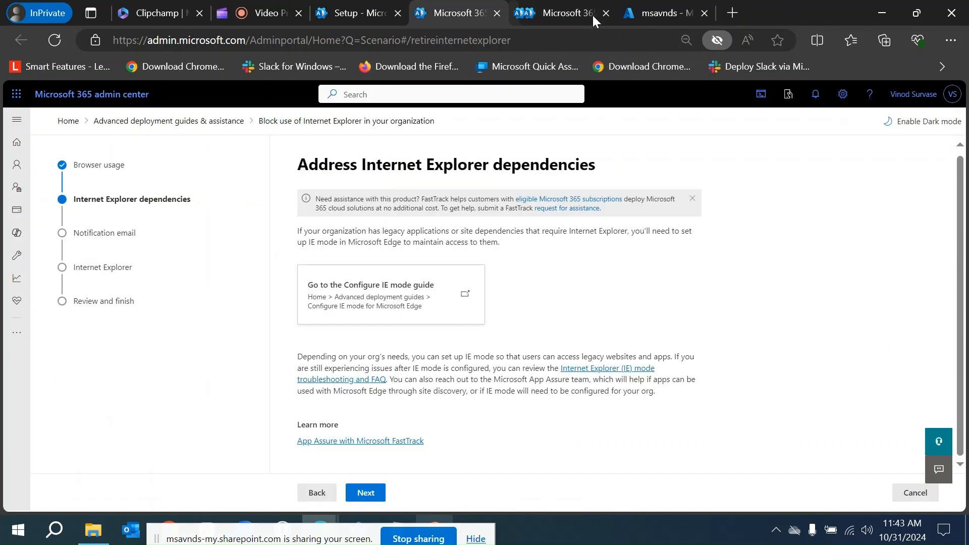
pyautogui.click(316, 493)
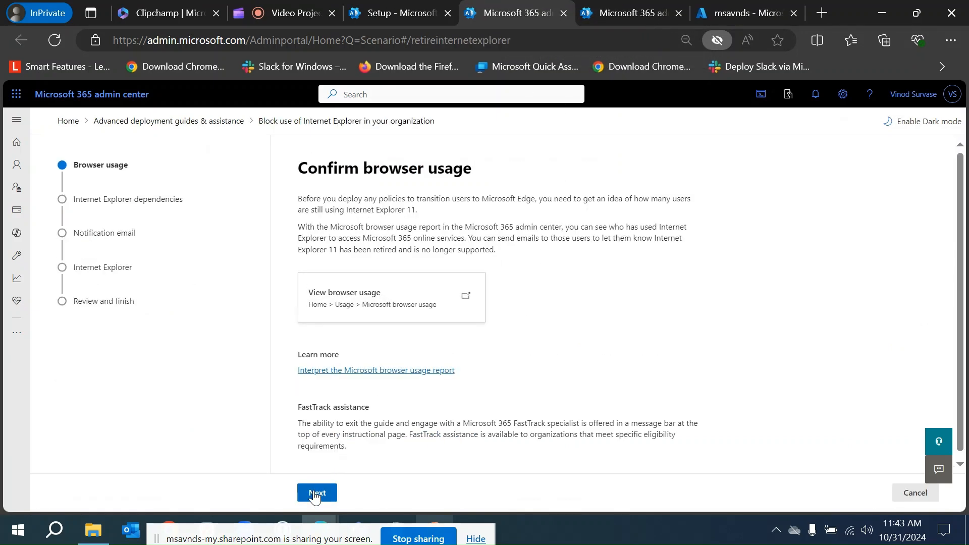
# Open the Microsoft browser usage report and scroll through its active users and username list.
pyautogui.click(387, 298)
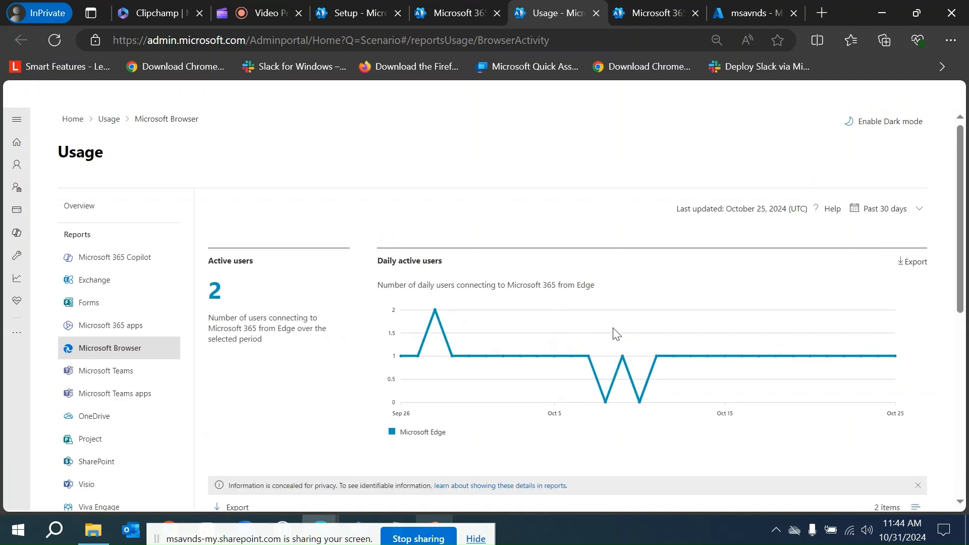
pyautogui.scroll(-6, 603, 331)
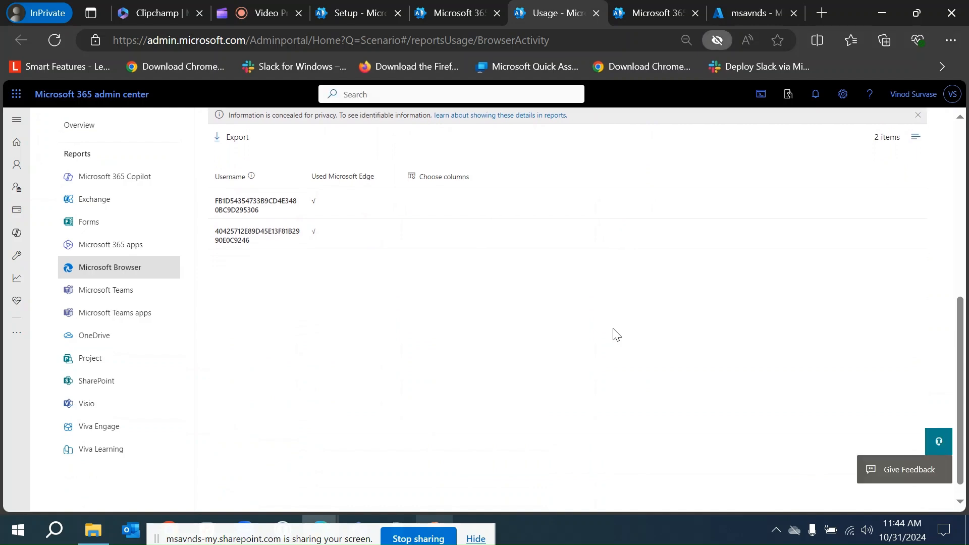
pyautogui.scroll(6, 616, 334)
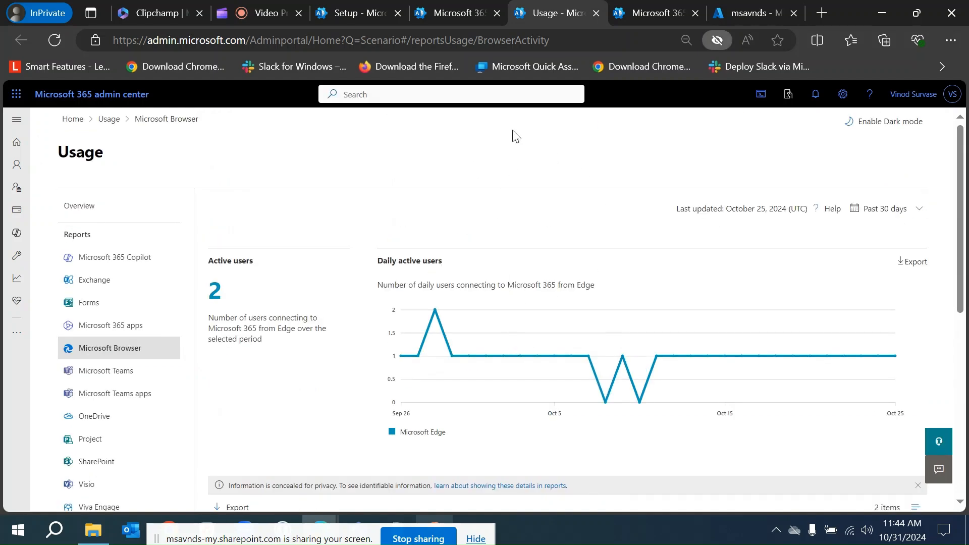
# Return to the Block Internet Explorer guide and advance past Internet Explorer dependencies to the Notification email step.
pyautogui.click(596, 12)
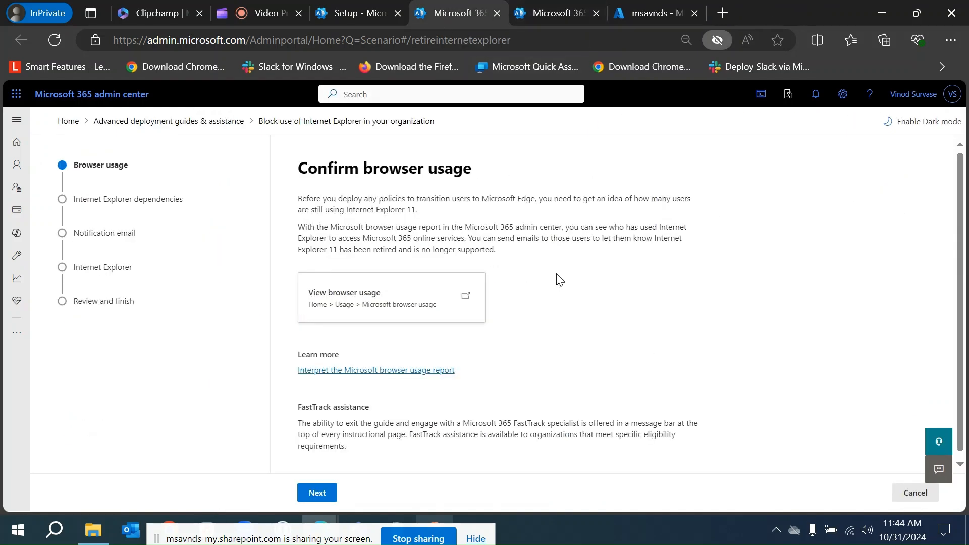
pyautogui.scroll(-1, 454, 388)
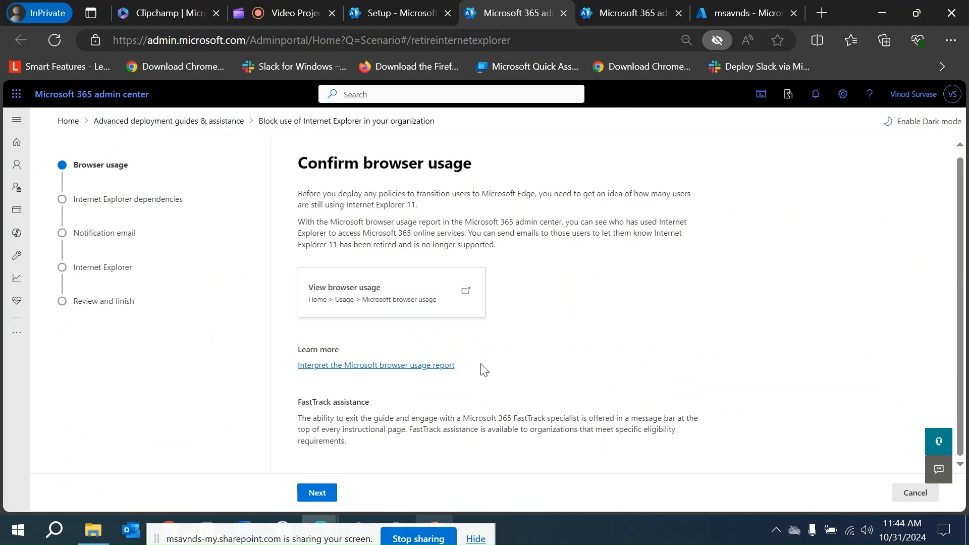
pyautogui.click(316, 493)
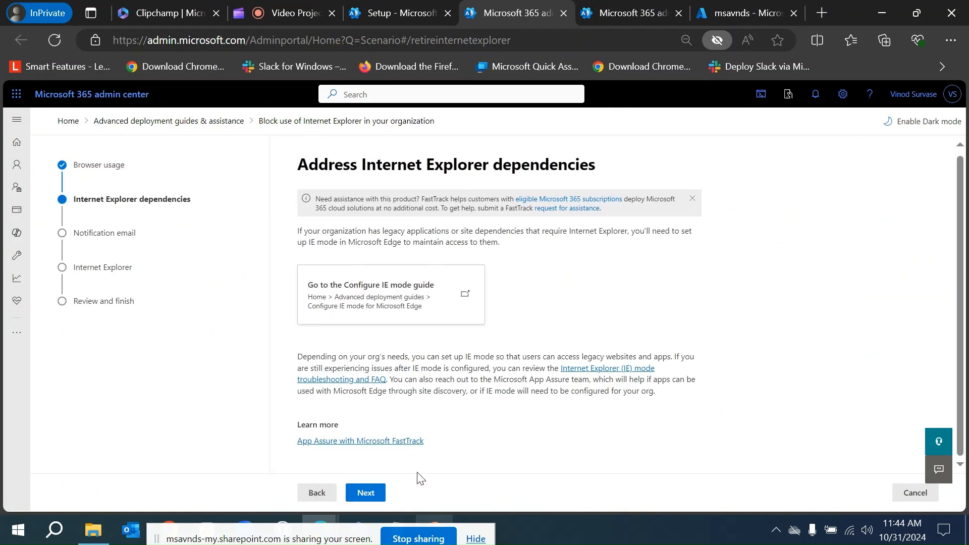
pyautogui.click(365, 493)
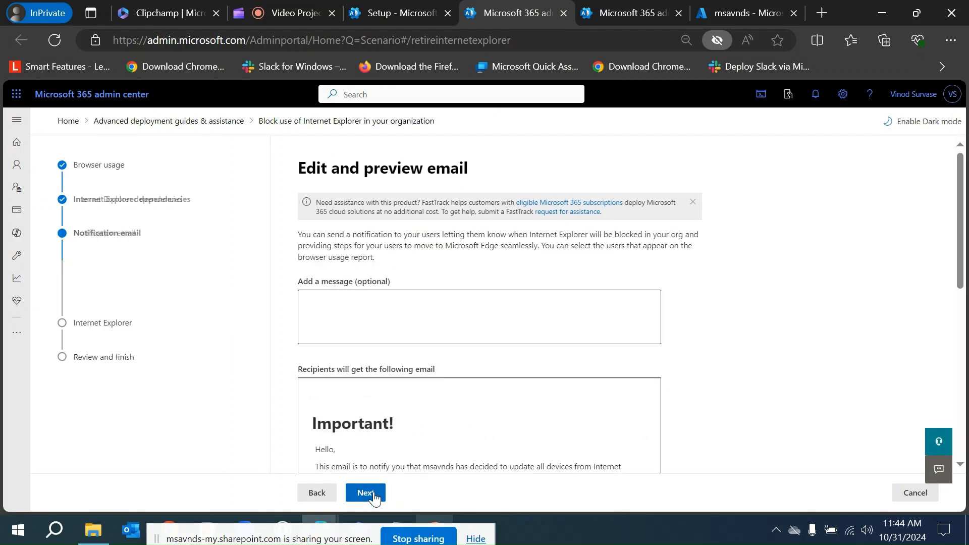
# Read through the Edit and preview email page, including the optional message box and the recipient email preview.
pyautogui.scroll(-2, 429, 320)
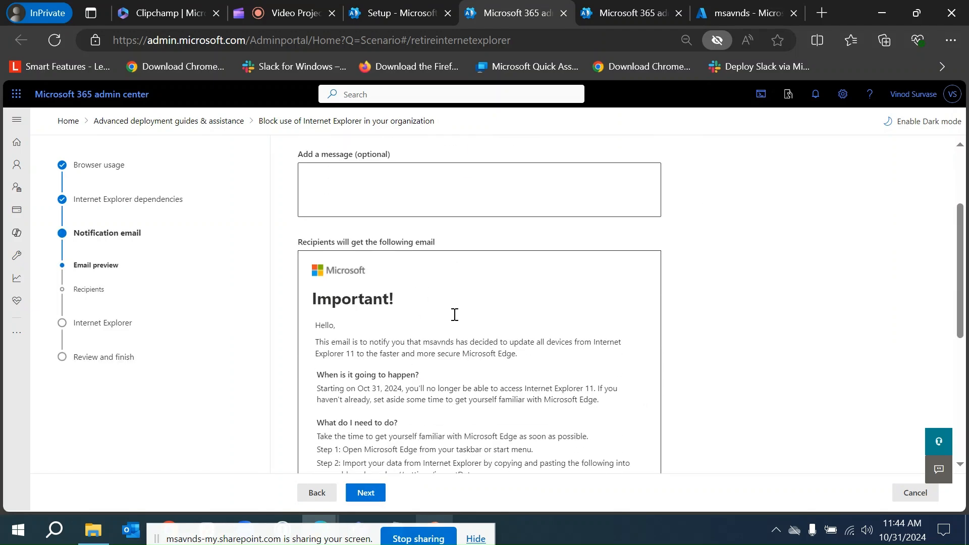
pyautogui.scroll(2, 455, 323)
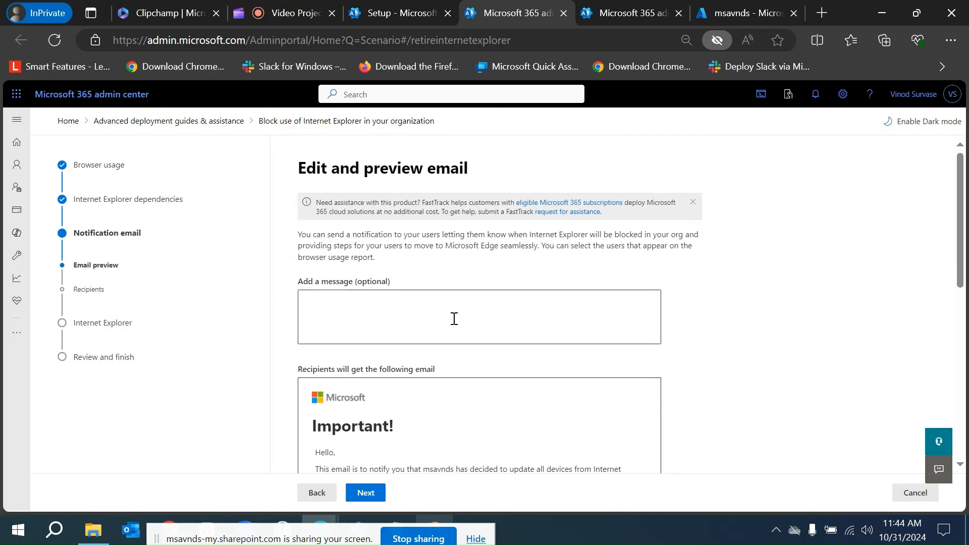
pyautogui.moveTo(298, 168); pyautogui.dragTo(475, 171)
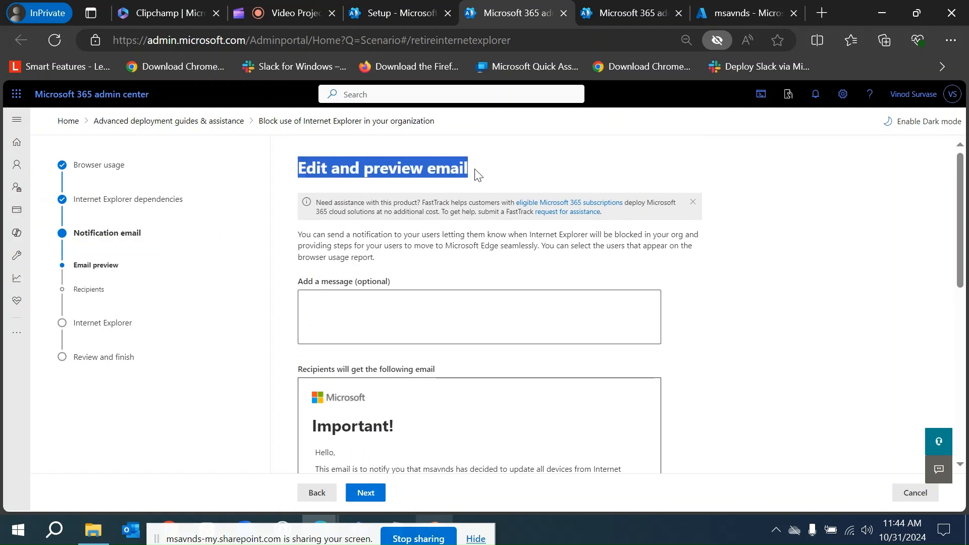
pyautogui.click(779, 327)
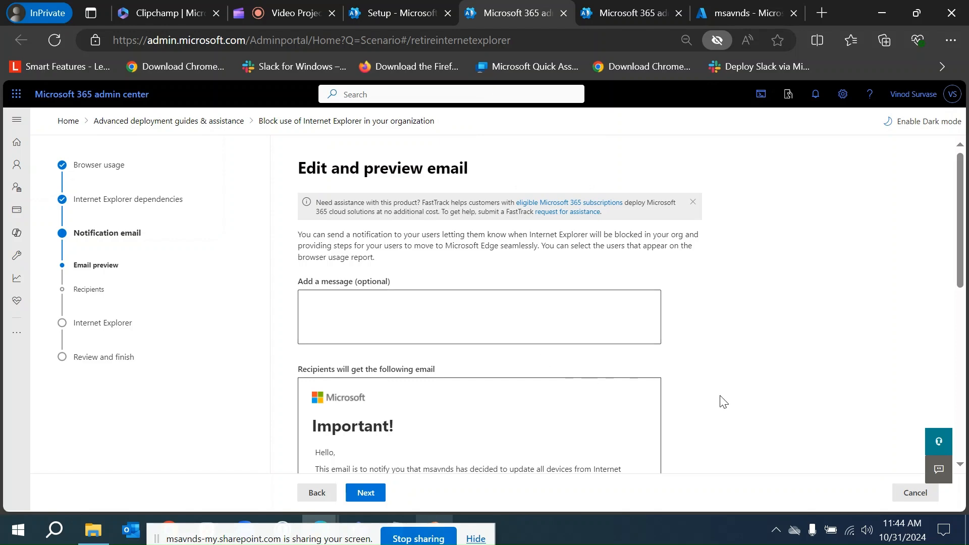
pyautogui.scroll(-10, 757, 401)
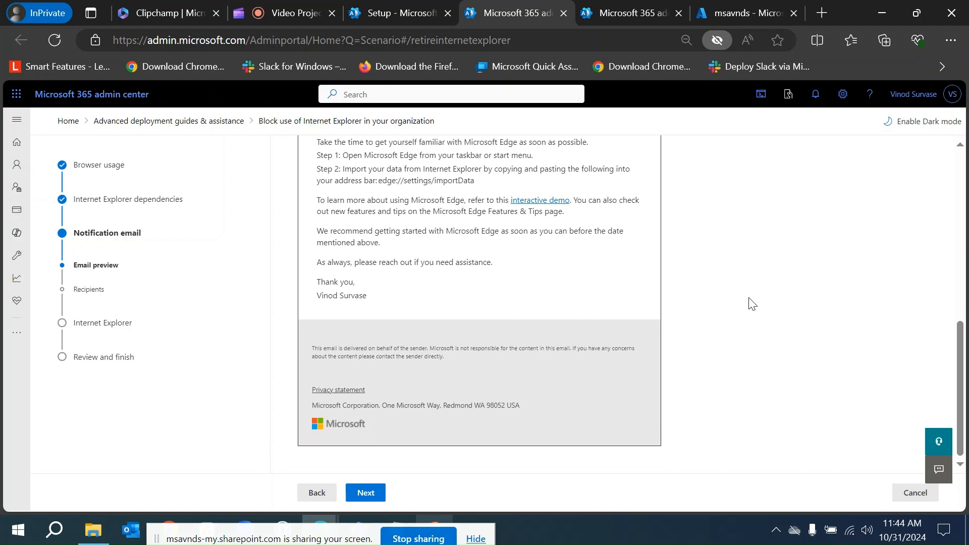
pyautogui.scroll(2, 762, 299)
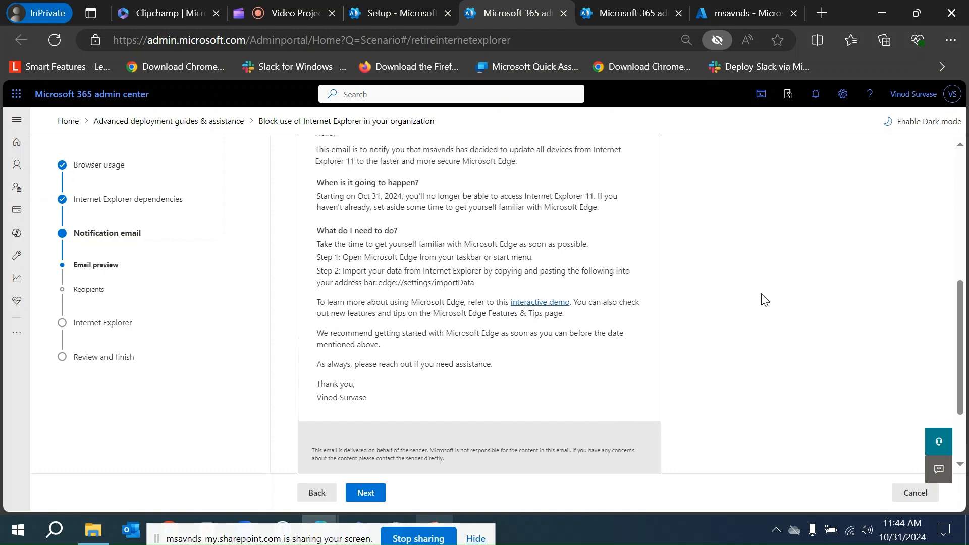
pyautogui.scroll(1, 763, 299)
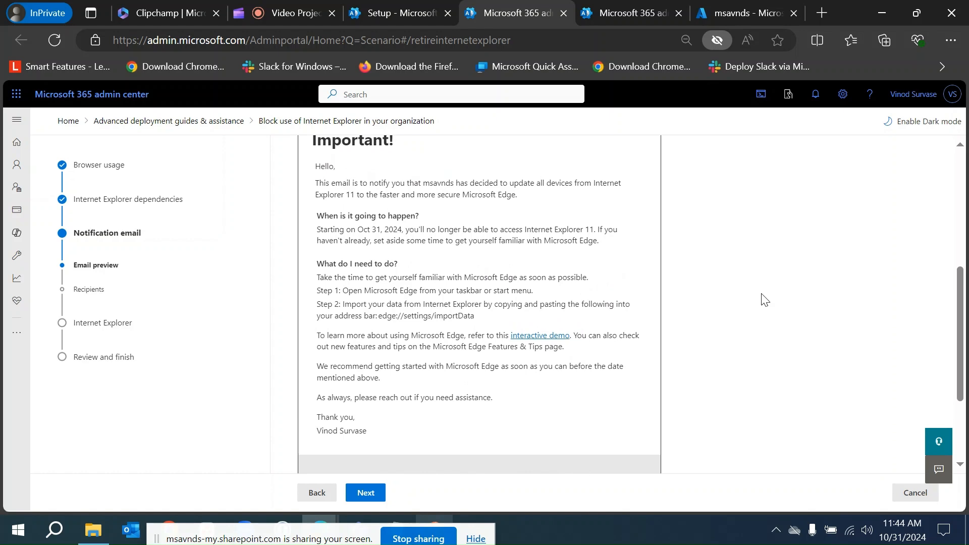
pyautogui.scroll(1, 763, 299)
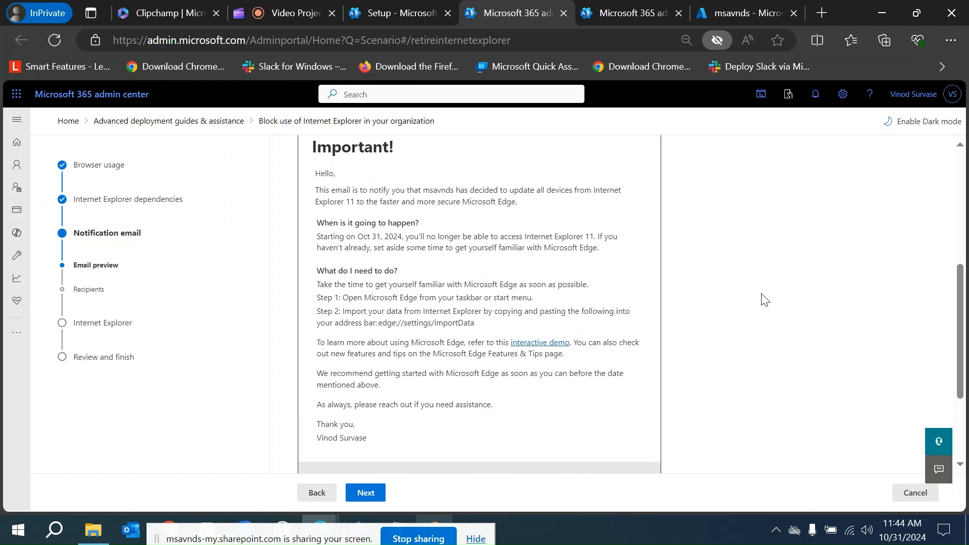
pyautogui.scroll(1, 763, 299)
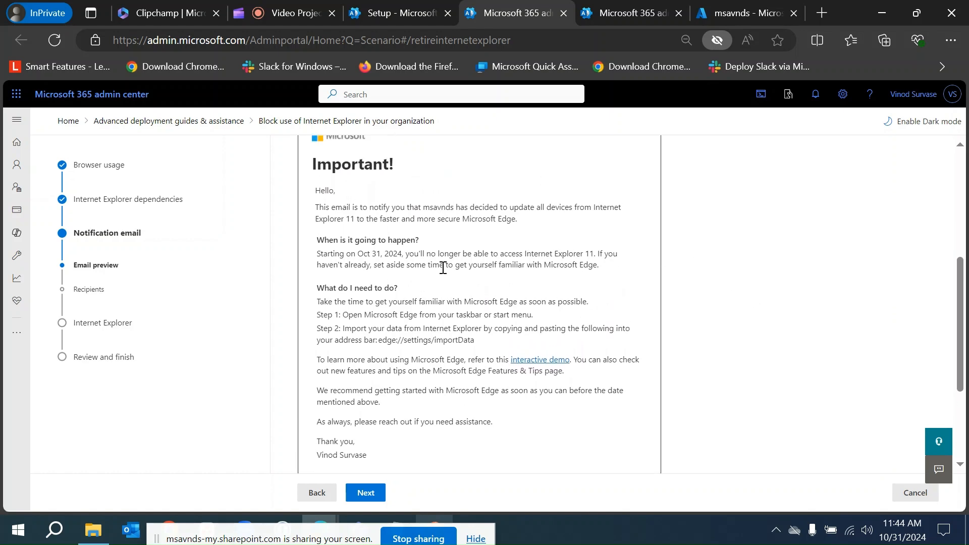
pyautogui.scroll(2, 395, 333)
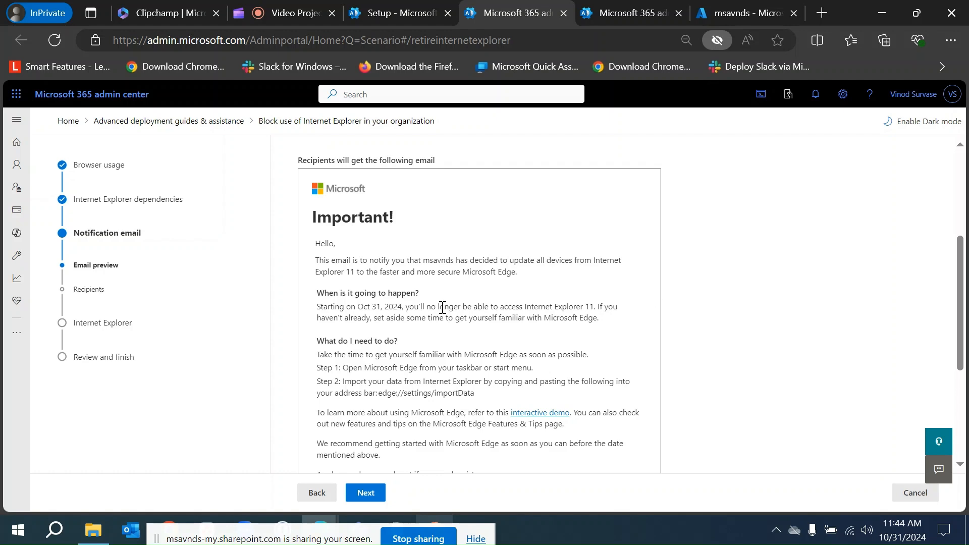
pyautogui.scroll(3, 409, 376)
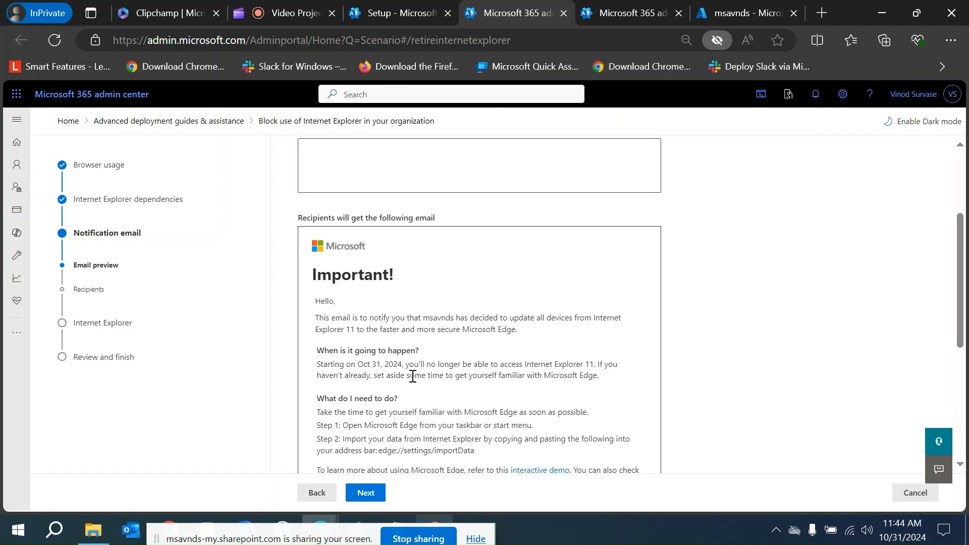
pyautogui.scroll(-3, 413, 376)
pyautogui.scroll(-1, 414, 377)
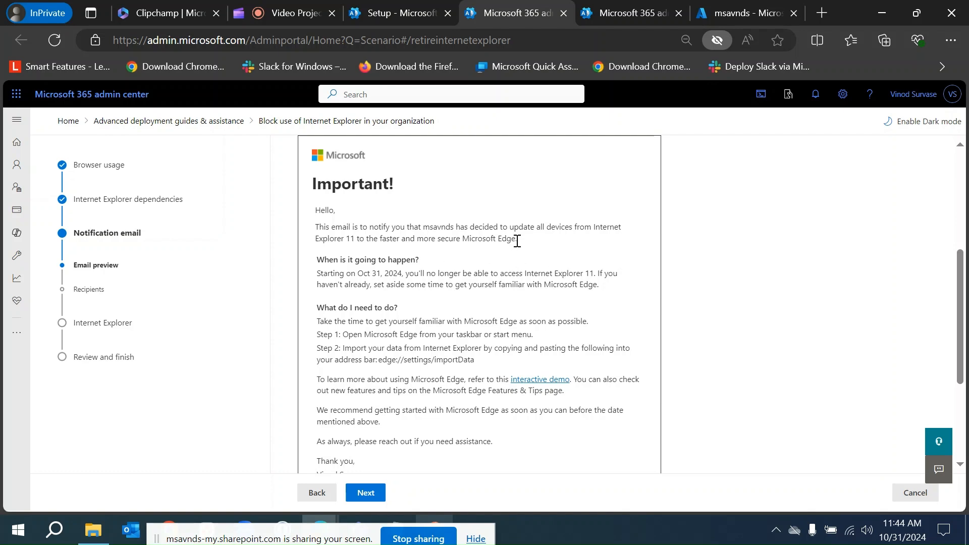
# Read through the notification email preview text and advance to the Select recipients step.
pyautogui.moveTo(460, 239); pyautogui.dragTo(551, 239)
pyautogui.click(406, 303)
pyautogui.tripleClick(393, 308)
pyautogui.click(397, 338)
pyautogui.scroll(-2, 415, 353)
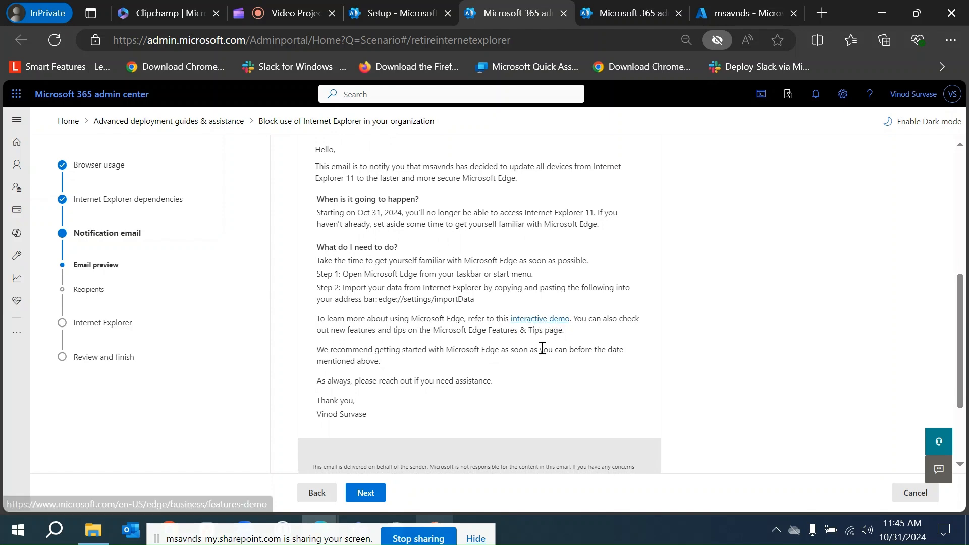
pyautogui.scroll(-3, 499, 341)
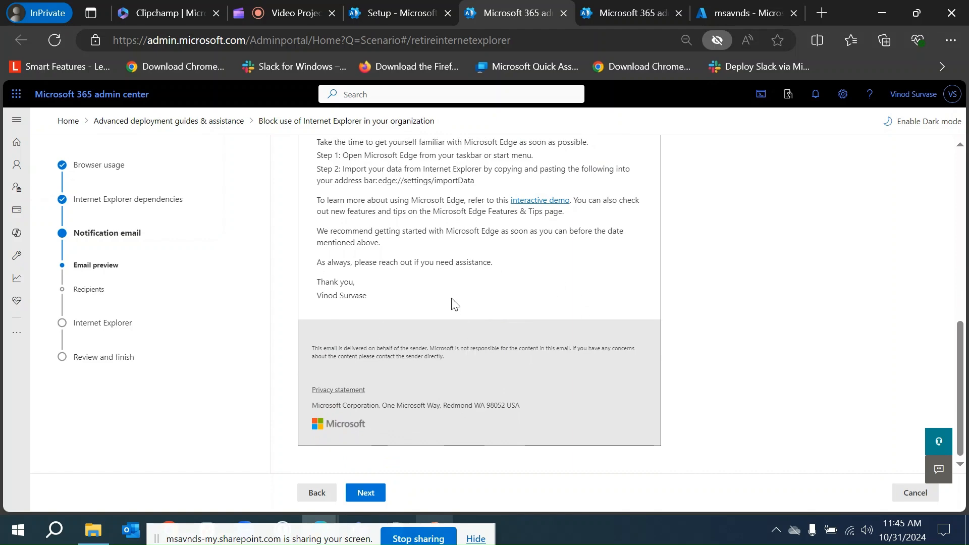
pyautogui.scroll(8, 454, 302)
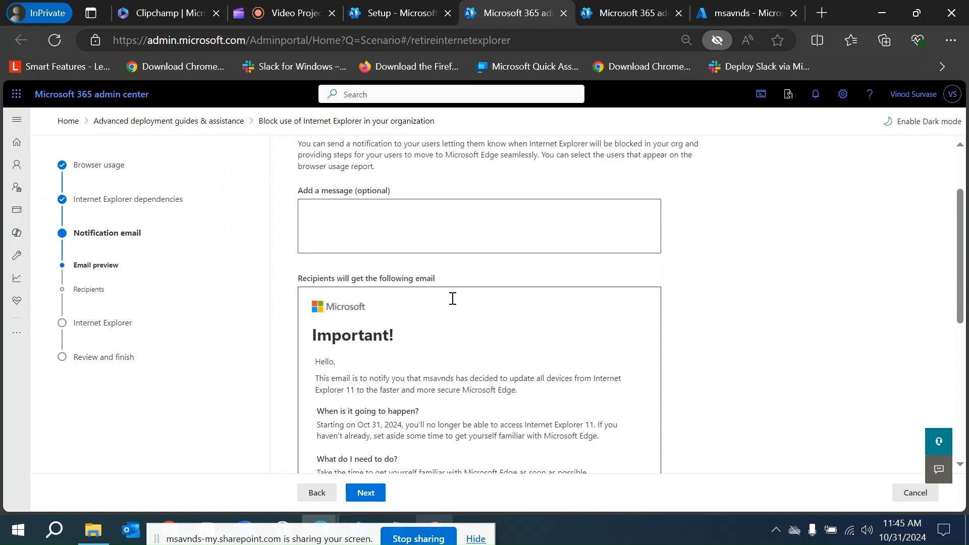
pyautogui.scroll(1, 411, 376)
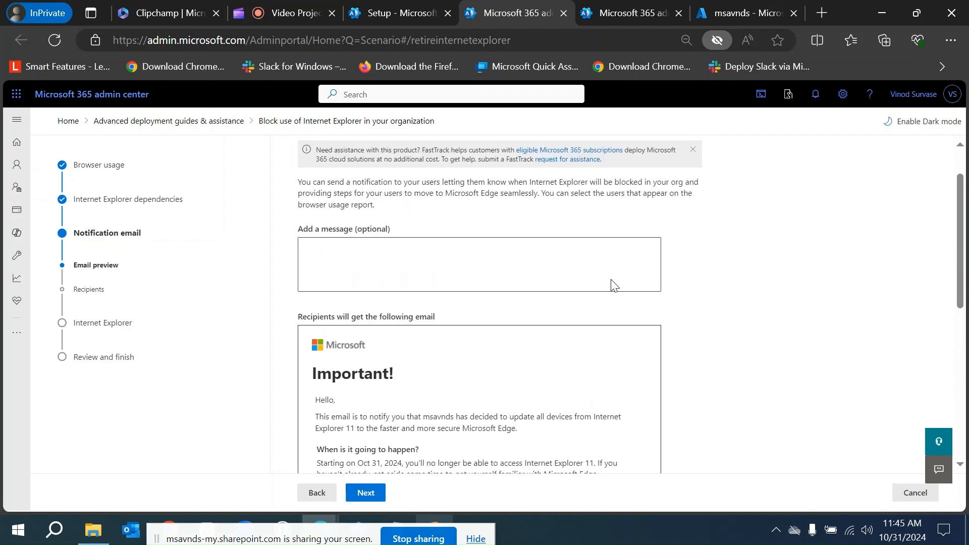
pyautogui.scroll(1, 696, 363)
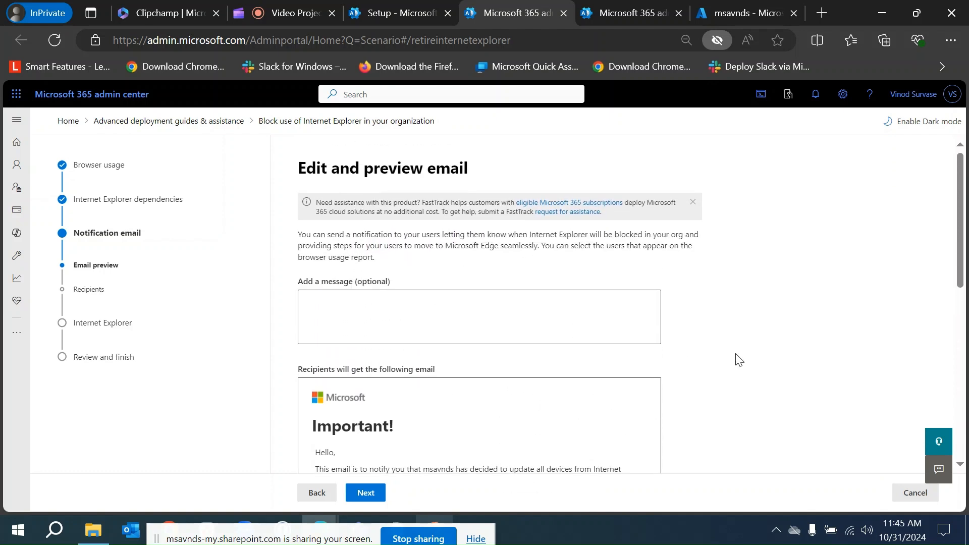
pyautogui.click(372, 495)
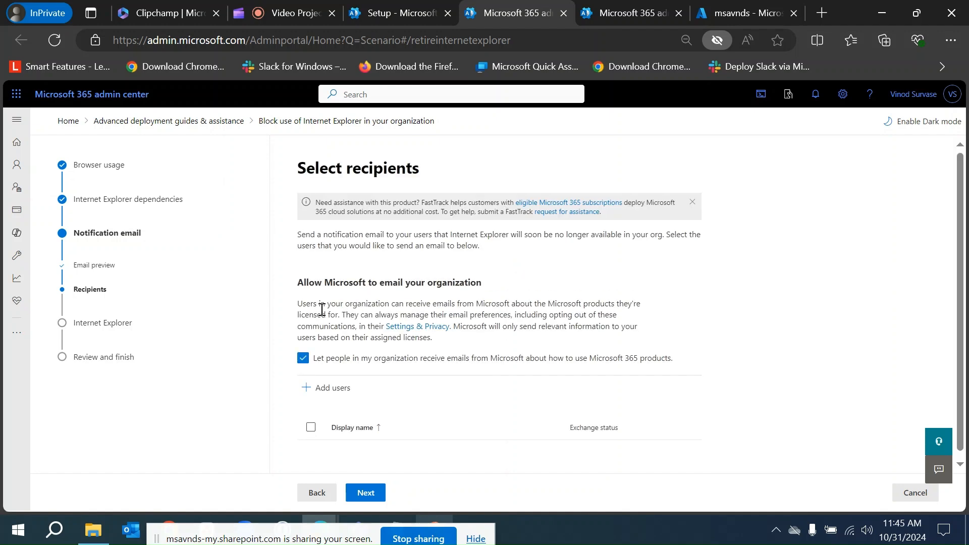
# Search the Add users list for admin and add the admin account as a notification email recipient.
pyautogui.scroll(-1, 321, 309)
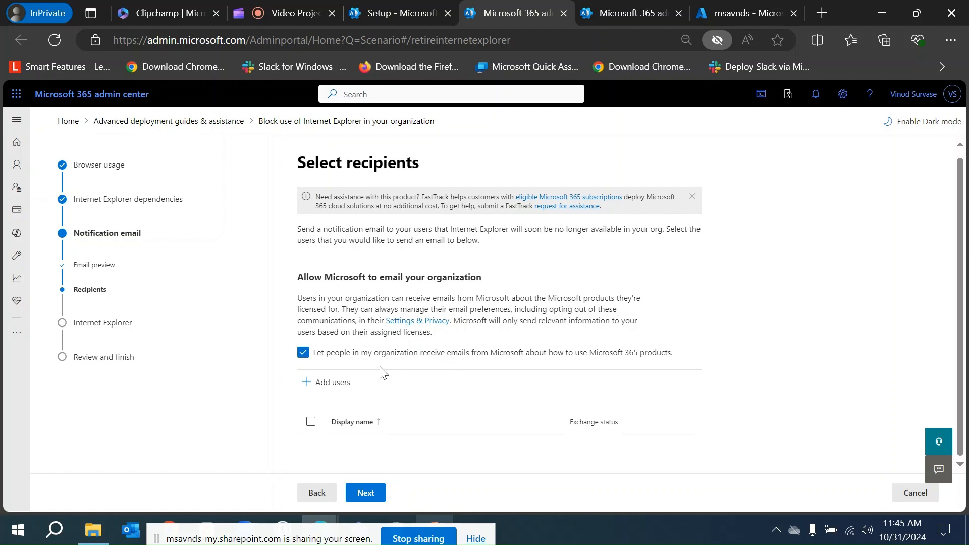
pyautogui.click(323, 383)
pyautogui.click(779, 243)
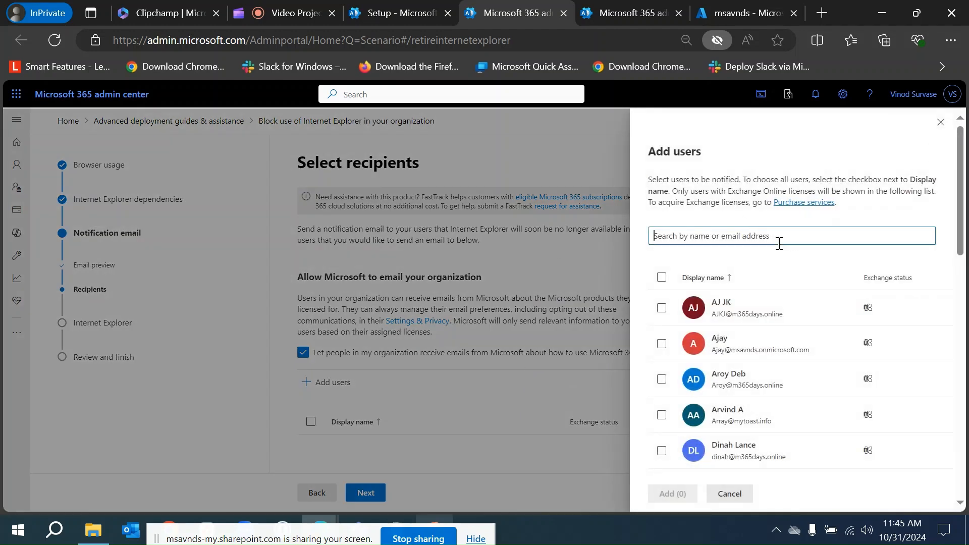
pyautogui.write('all')
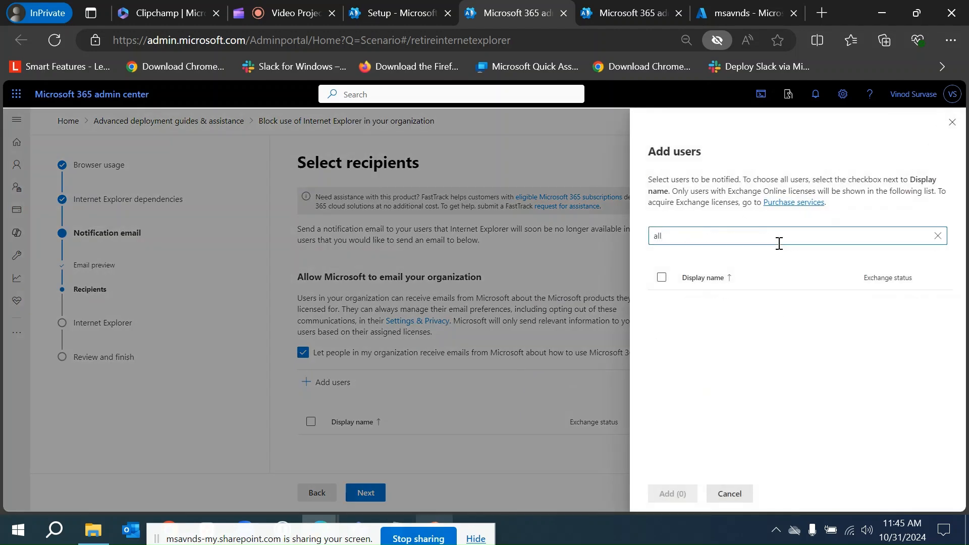
pyautogui.press('BackSpace')
pyautogui.press('BackSpace')
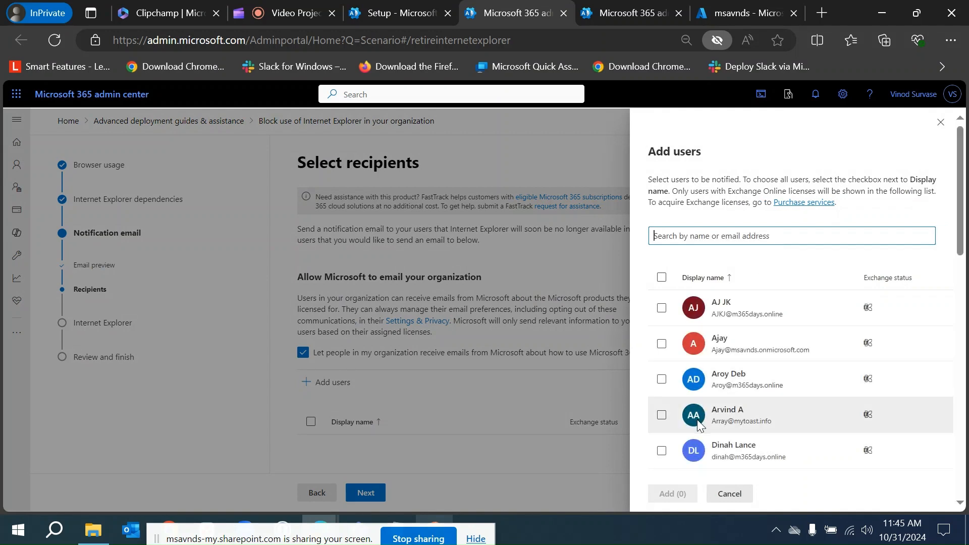
pyautogui.scroll(-2, 727, 384)
pyautogui.scroll(-1, 777, 434)
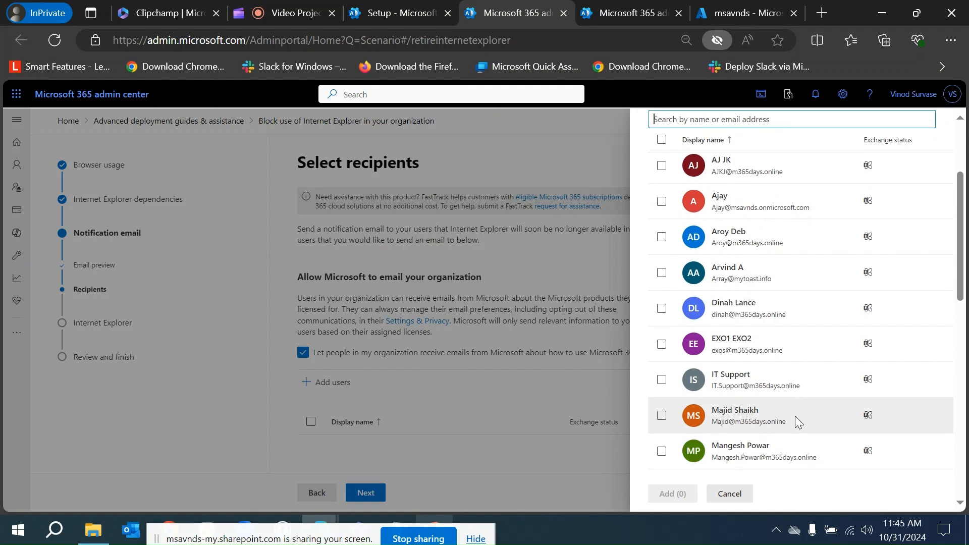
pyautogui.scroll(3, 757, 328)
pyautogui.click(729, 236)
pyautogui.write('dmin')
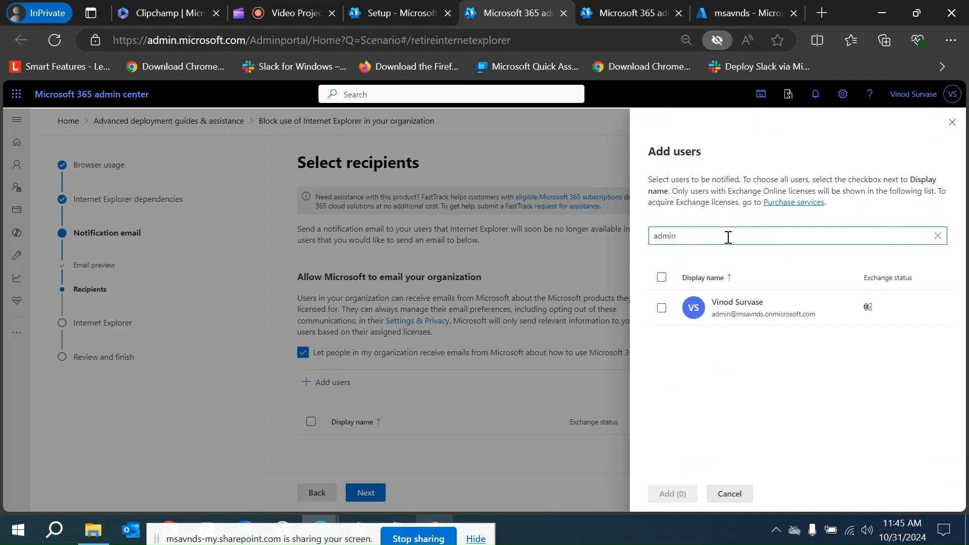
pyautogui.click(662, 307)
pyautogui.click(679, 495)
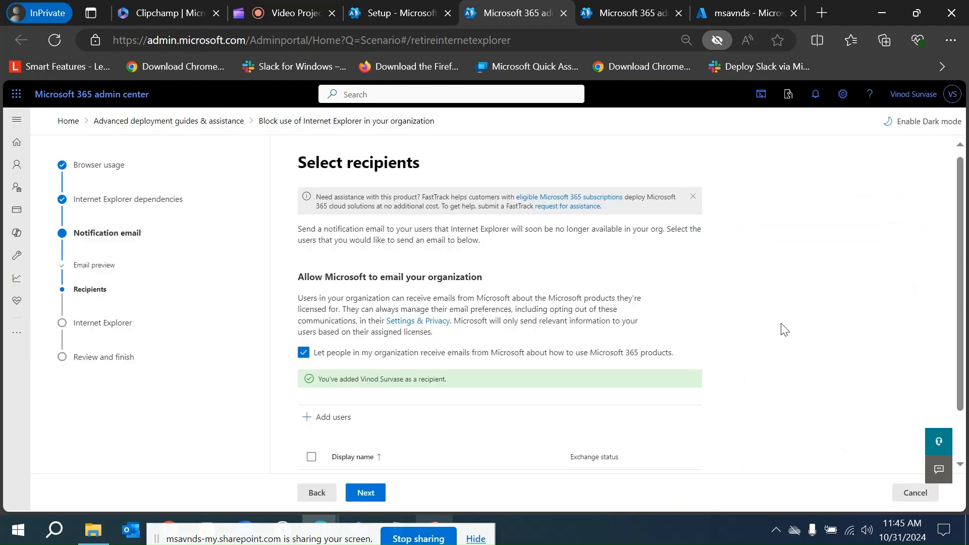
# Check the added recipient in the list and continue to the Block Internet Explorer step.
pyautogui.scroll(-1, 783, 329)
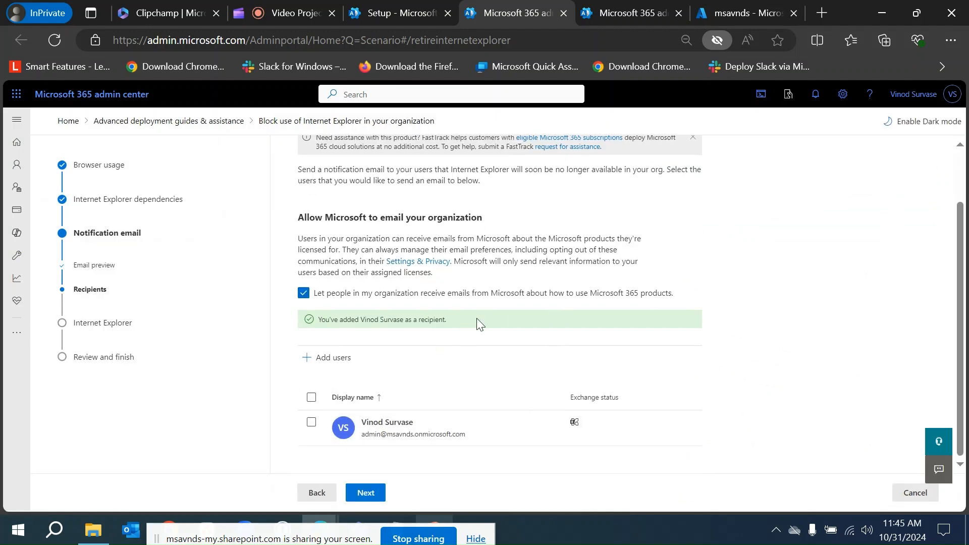
pyautogui.scroll(2, 481, 313)
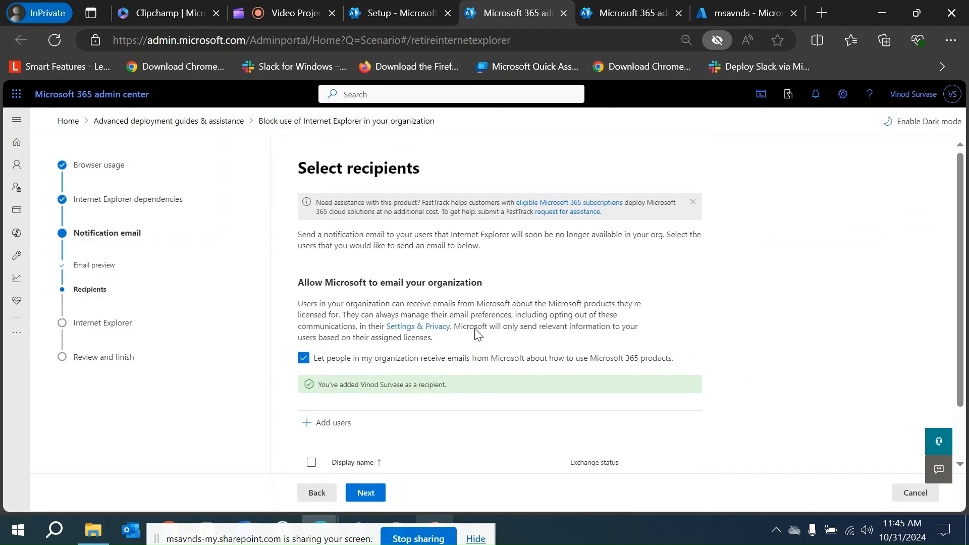
pyautogui.click(368, 489)
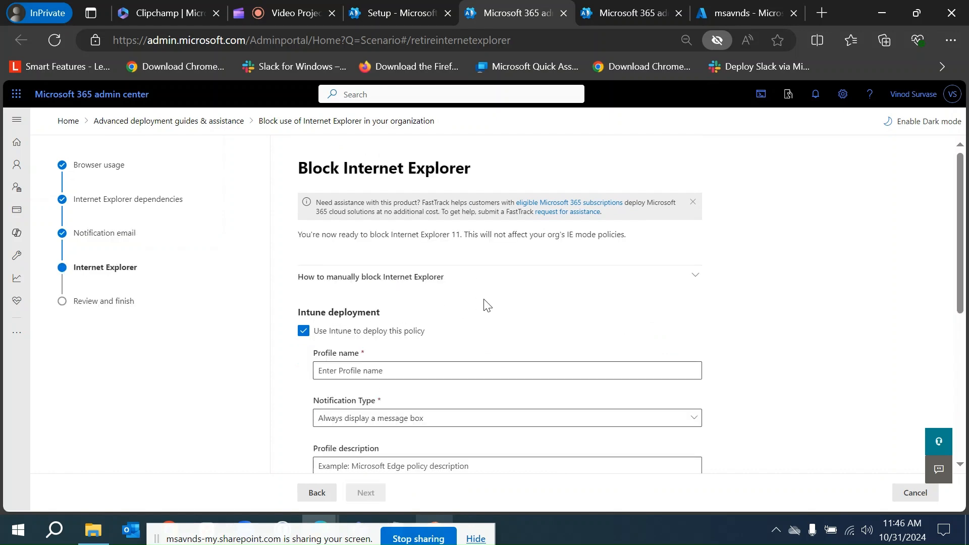
# Name the Intune deployment profile Block IE Legacy app.
pyautogui.scroll(-2, 485, 305)
pyautogui.click(448, 277)
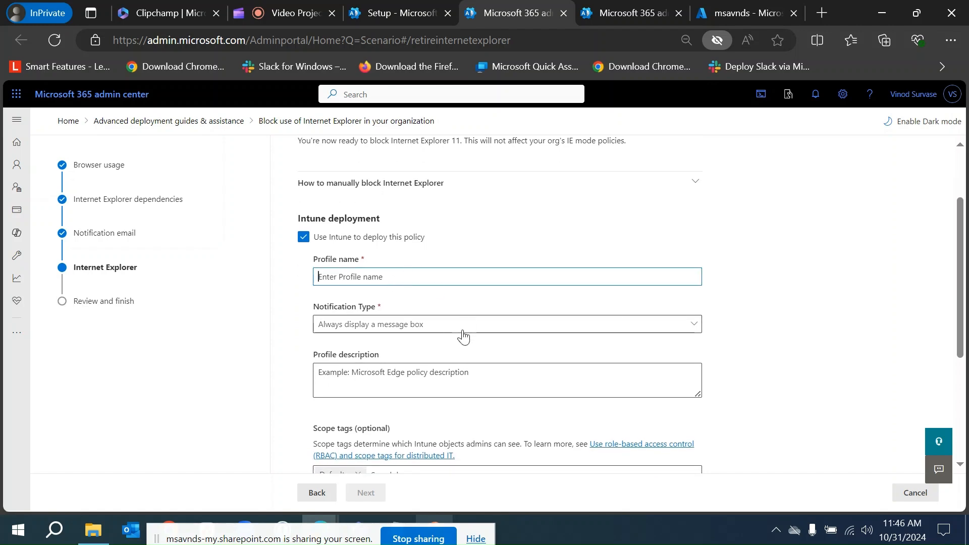
pyautogui.scroll(-3, 464, 377)
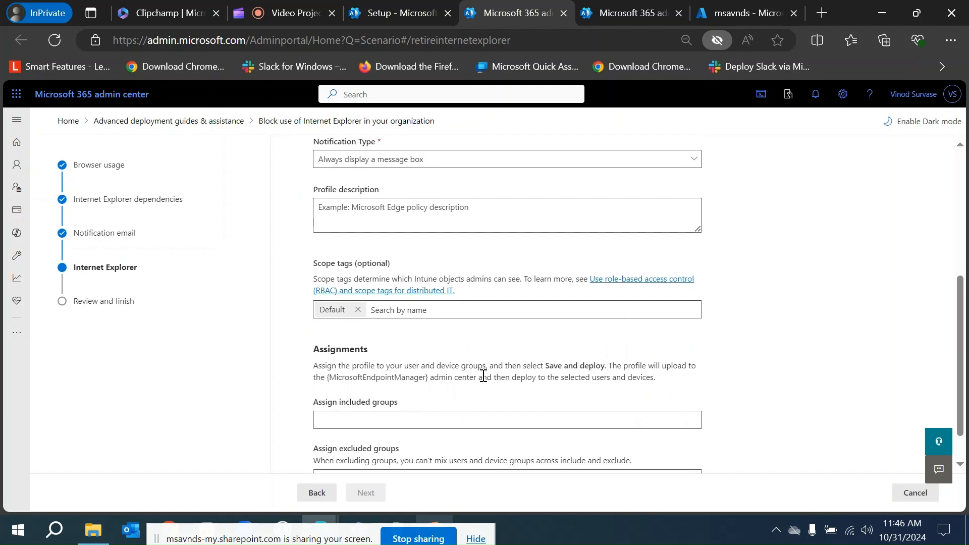
pyautogui.scroll(3, 482, 376)
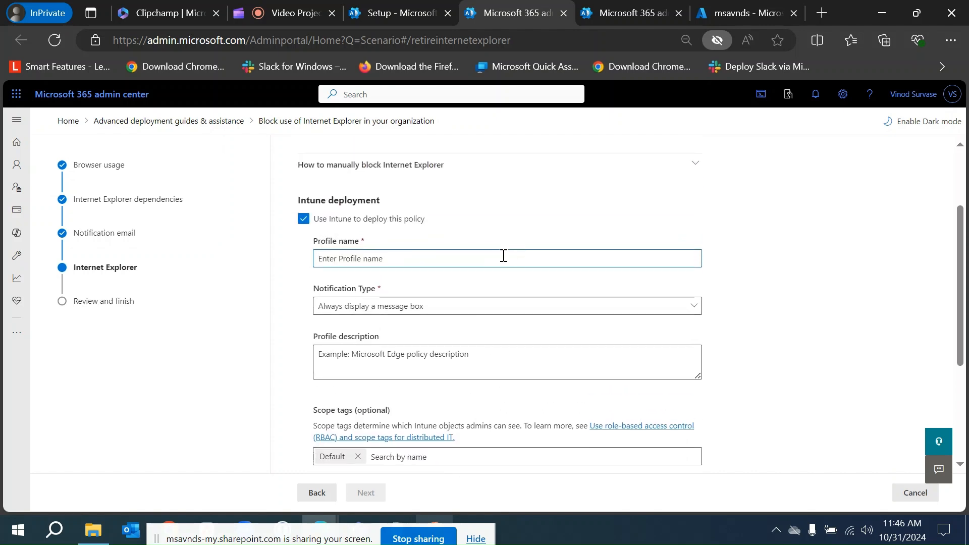
pyautogui.write('Block IE')
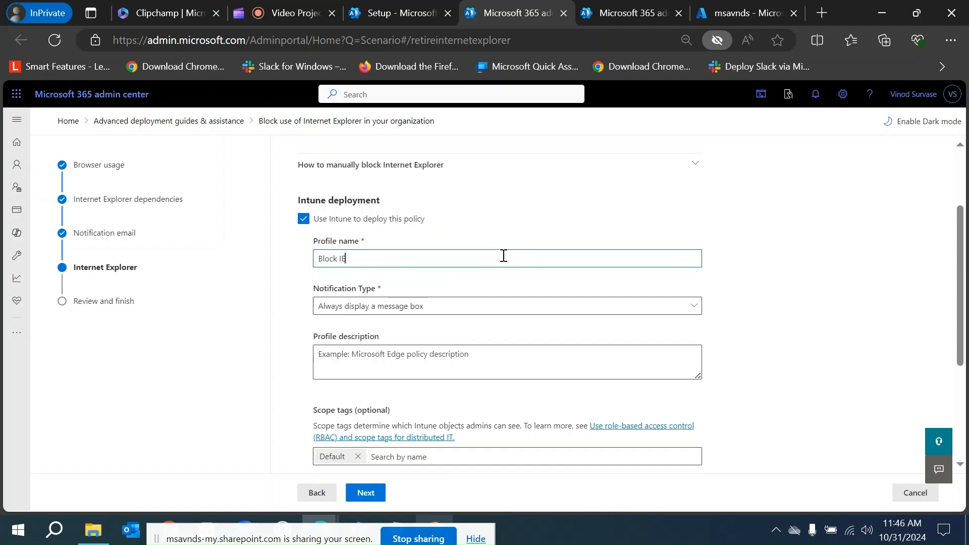
pyautogui.scroll(2, 503, 256)
pyautogui.scroll(-2, 504, 256)
pyautogui.scroll(-2, 503, 259)
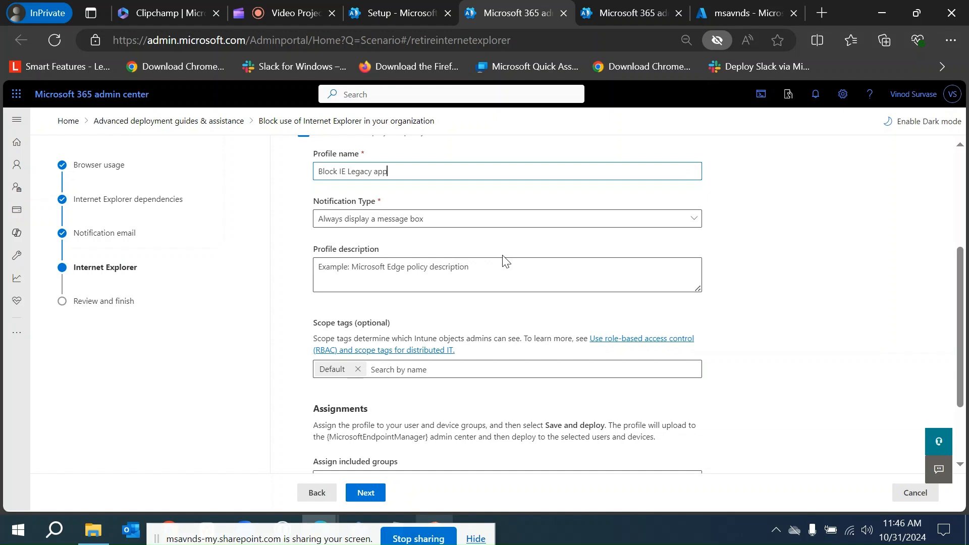
# Keep the notification type Always display a message box and paste Block IE Legacy app as the profile description.
pyautogui.click(450, 225)
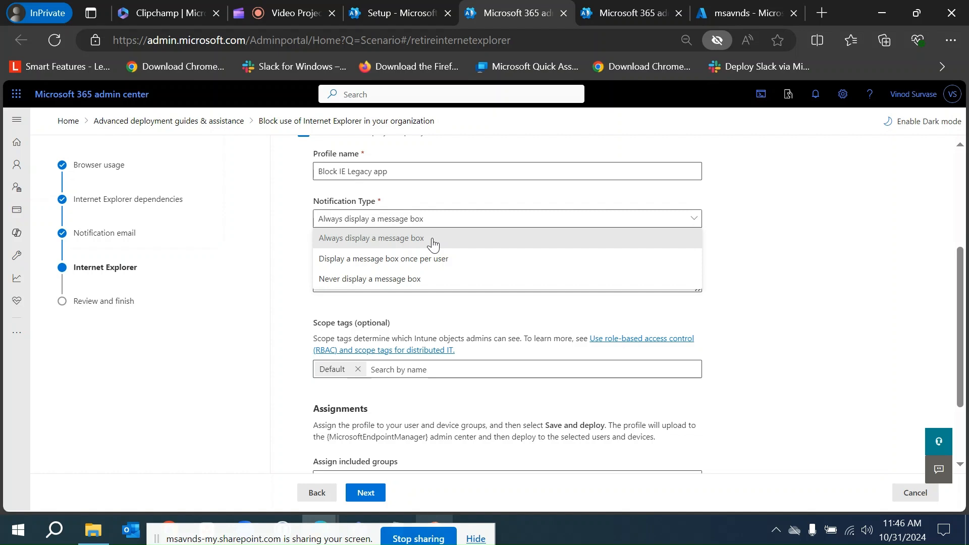
pyautogui.click(733, 292)
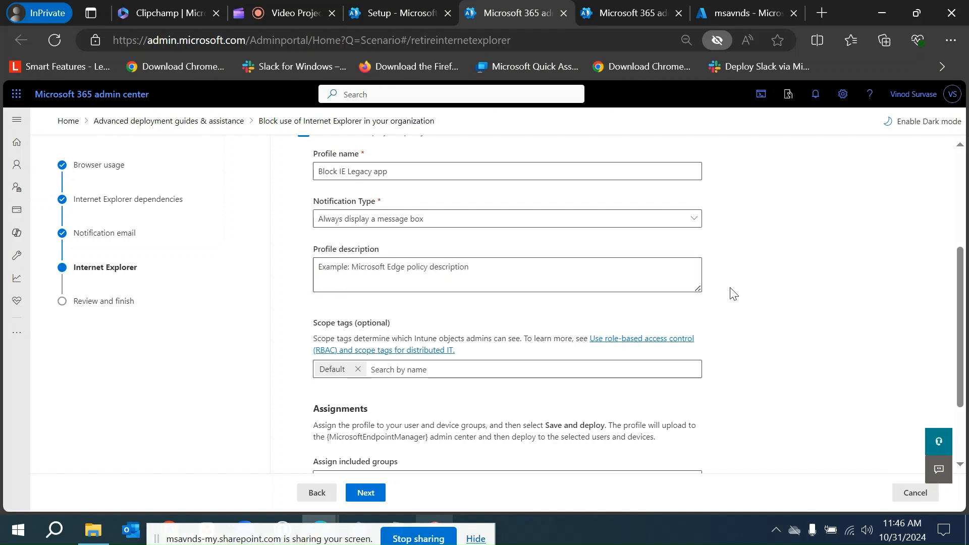
pyautogui.tripleClick(415, 174)
pyautogui.hotkey('ctrl', 'c')
pyautogui.click(454, 262)
pyautogui.hotkey('ctrl', 'v')
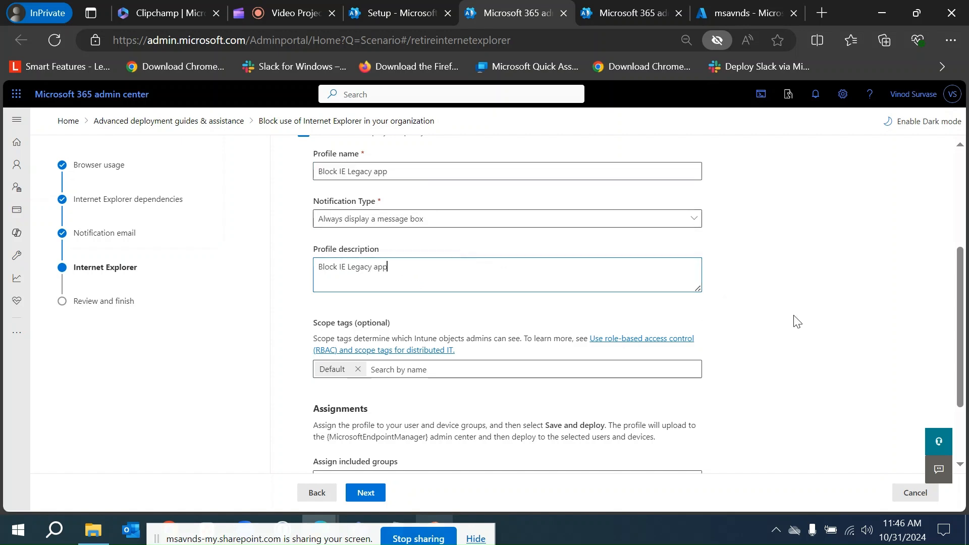
# Assign the profile to the All MSVNDS Users group under included groups.
pyautogui.scroll(-2, 794, 320)
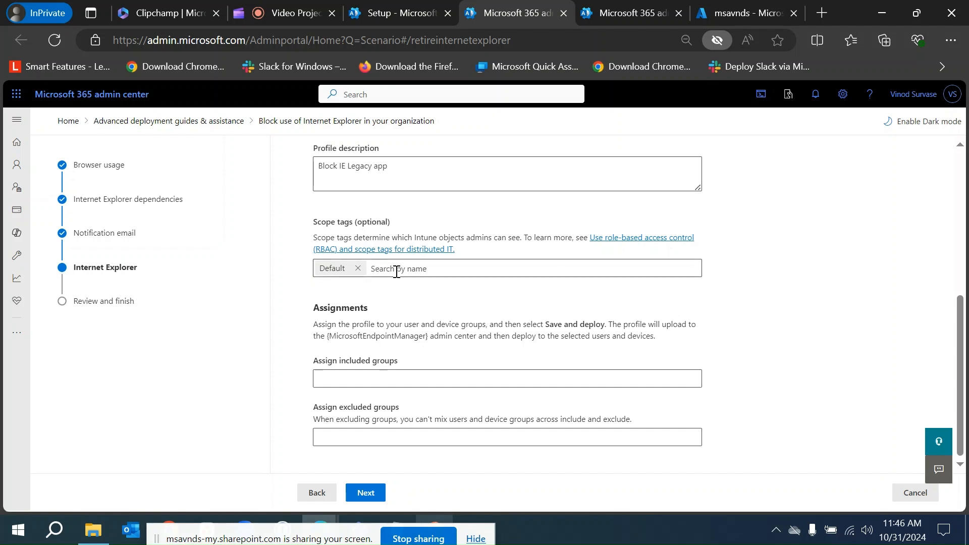
pyautogui.click(426, 273)
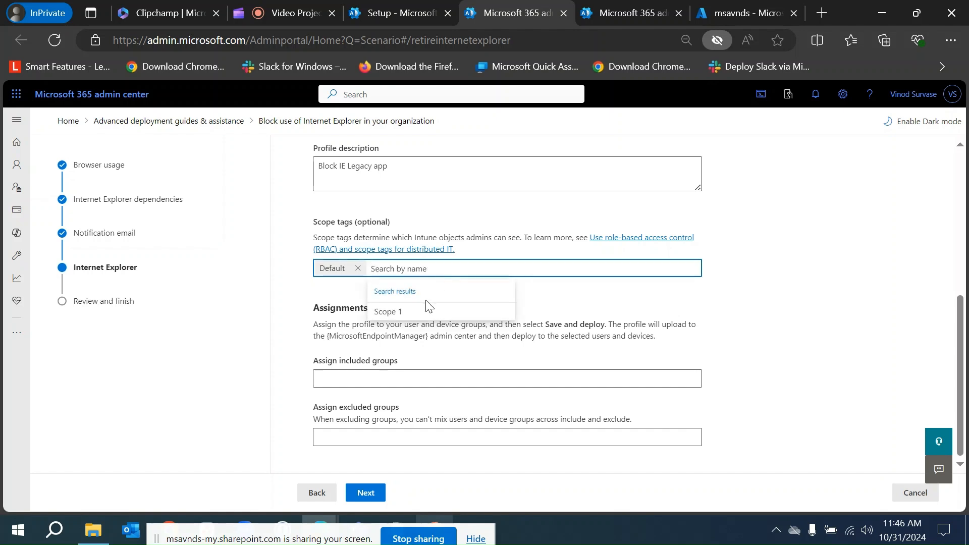
pyautogui.click(801, 324)
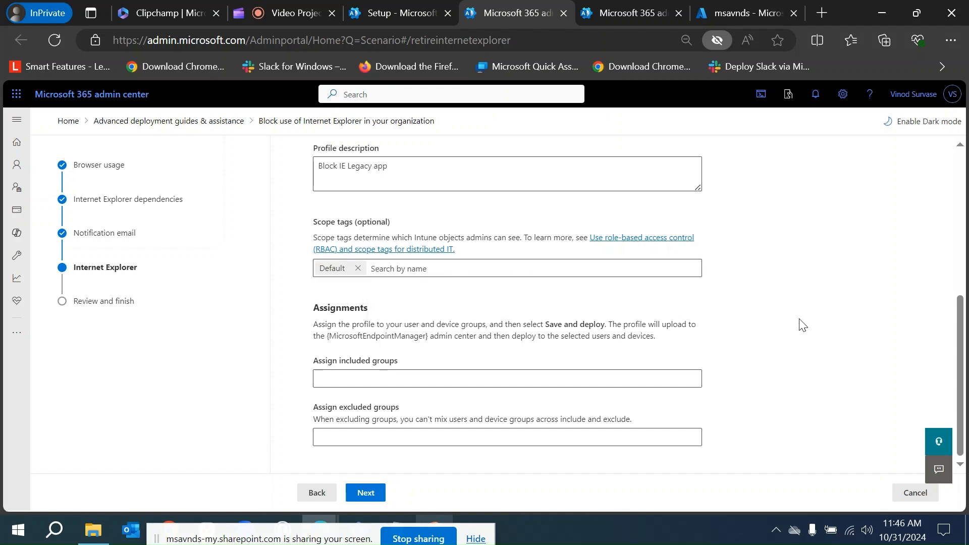
pyautogui.click(462, 380)
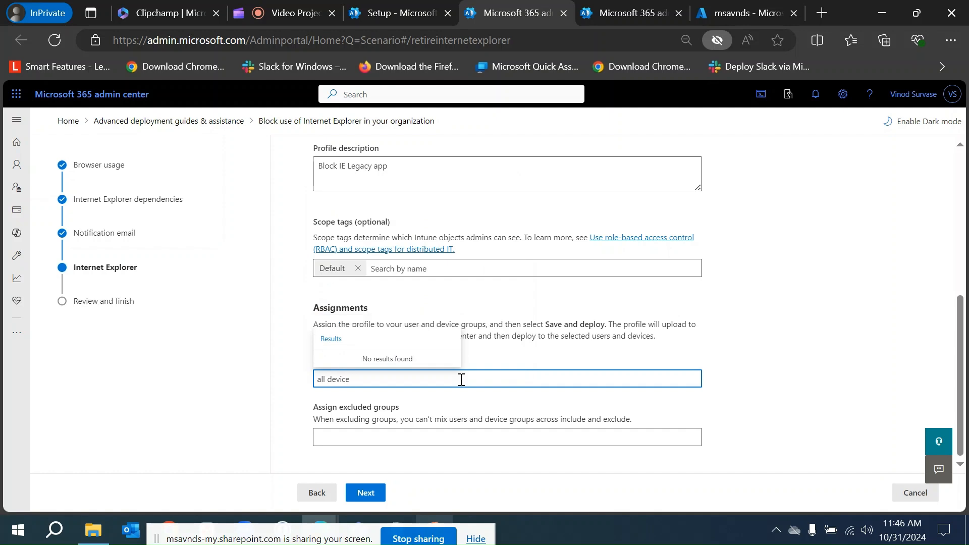
pyautogui.write('user')
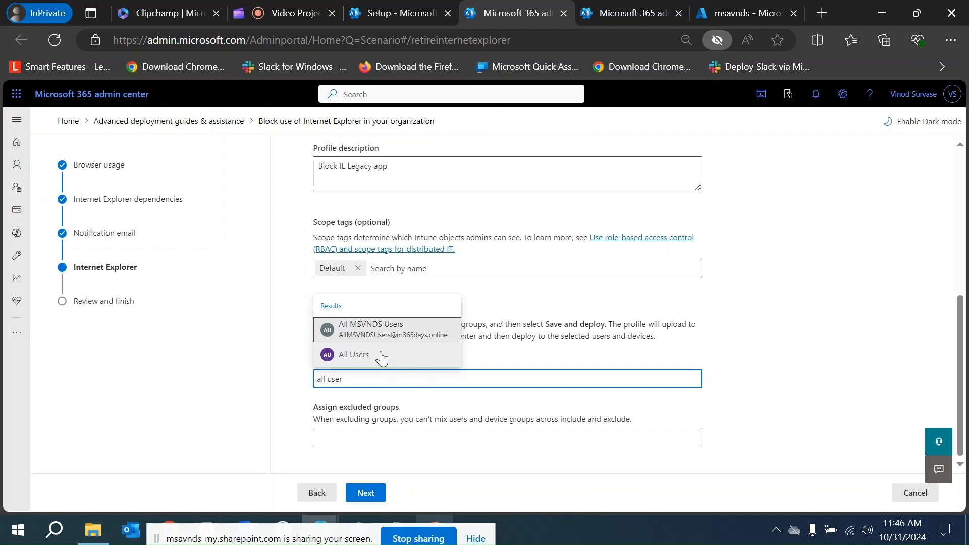
pyautogui.click(384, 327)
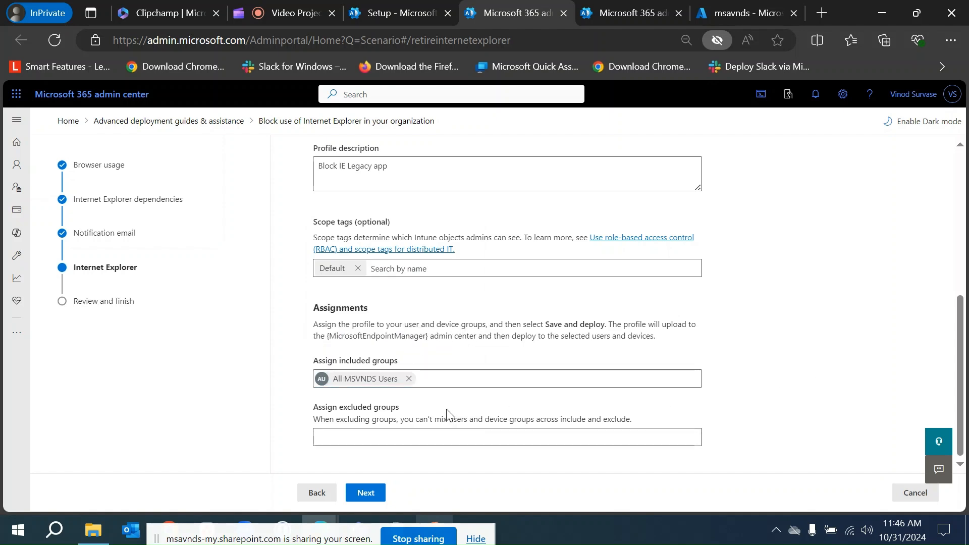
# Check the Intune profile settings and continue to the Review and finish step.
pyautogui.scroll(6, 525, 275)
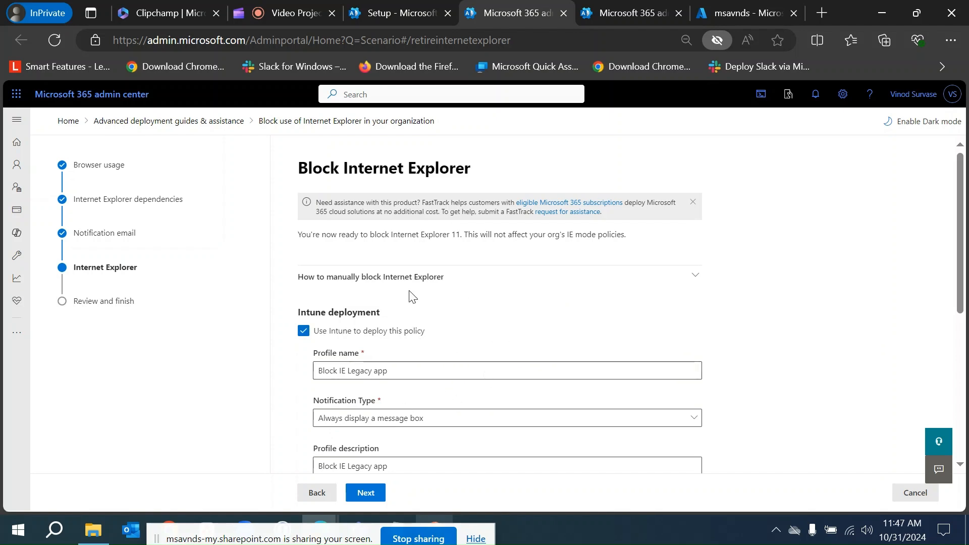
pyautogui.moveTo(427, 370); pyautogui.dragTo(290, 376)
pyautogui.click(806, 331)
pyautogui.scroll(-3, 808, 333)
pyautogui.scroll(-2, 808, 333)
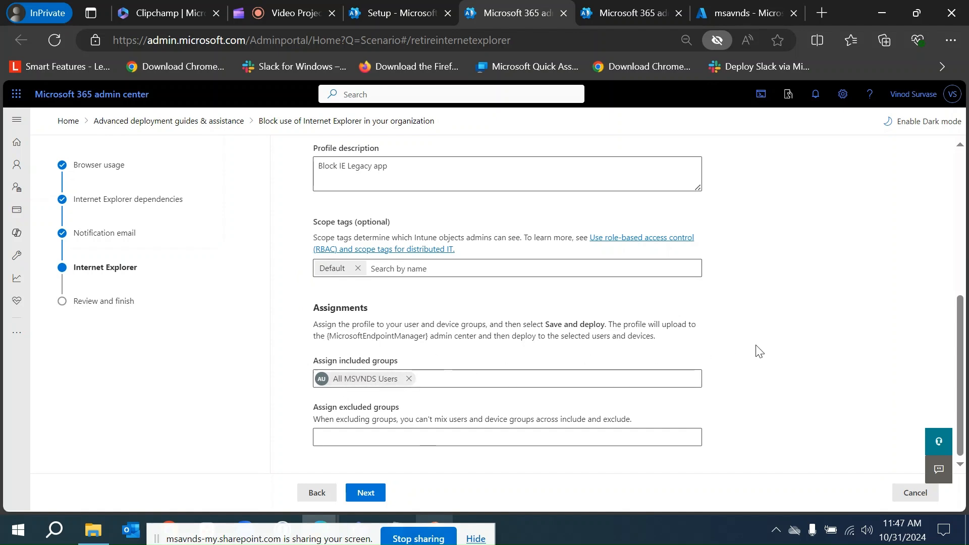
pyautogui.click(367, 492)
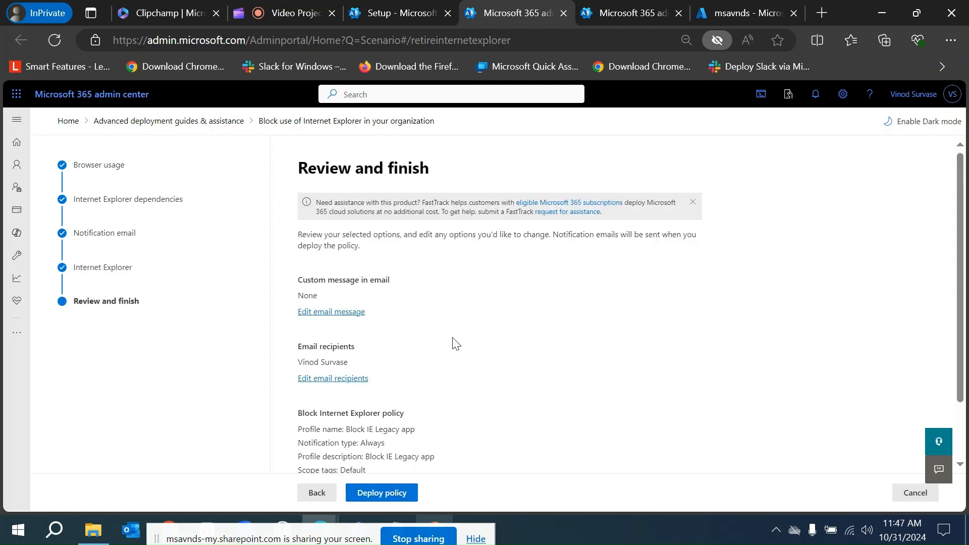
# Review the summary of email message, recipients and Block Internet Explorer policy settings.
pyautogui.scroll(-3, 456, 344)
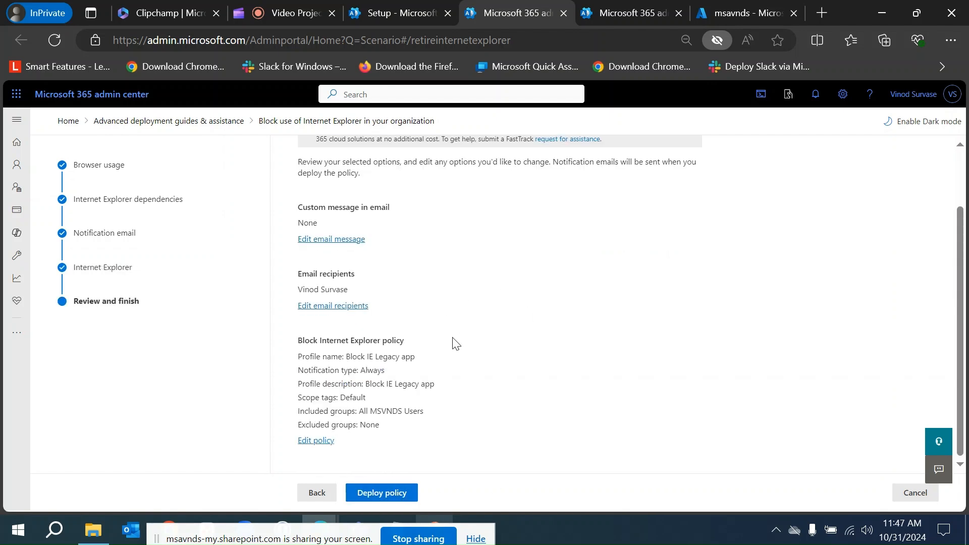
pyautogui.scroll(3, 456, 344)
pyautogui.scroll(-3, 456, 344)
pyautogui.scroll(3, 455, 344)
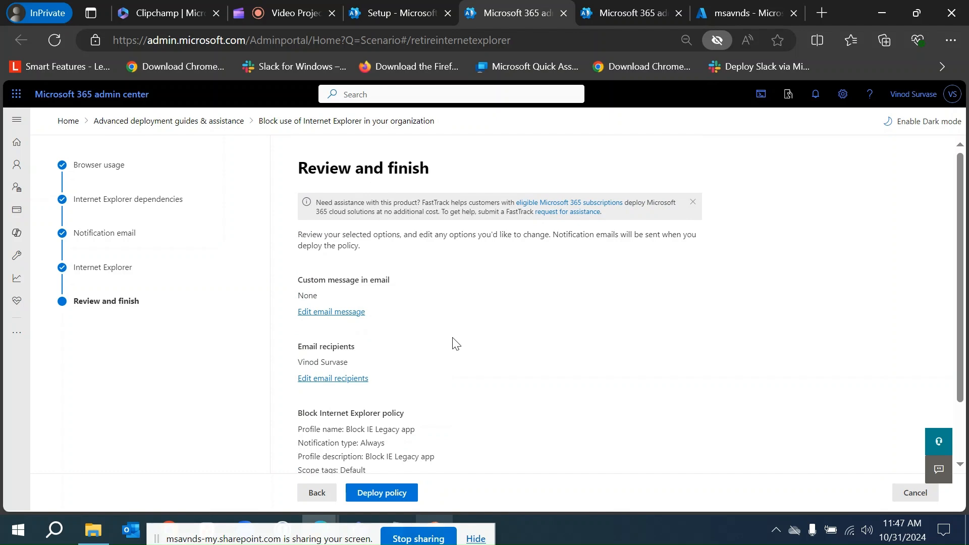
# Deploy the Block Internet Explorer policy from the Review and finish page.
pyautogui.scroll(-3, 558, 353)
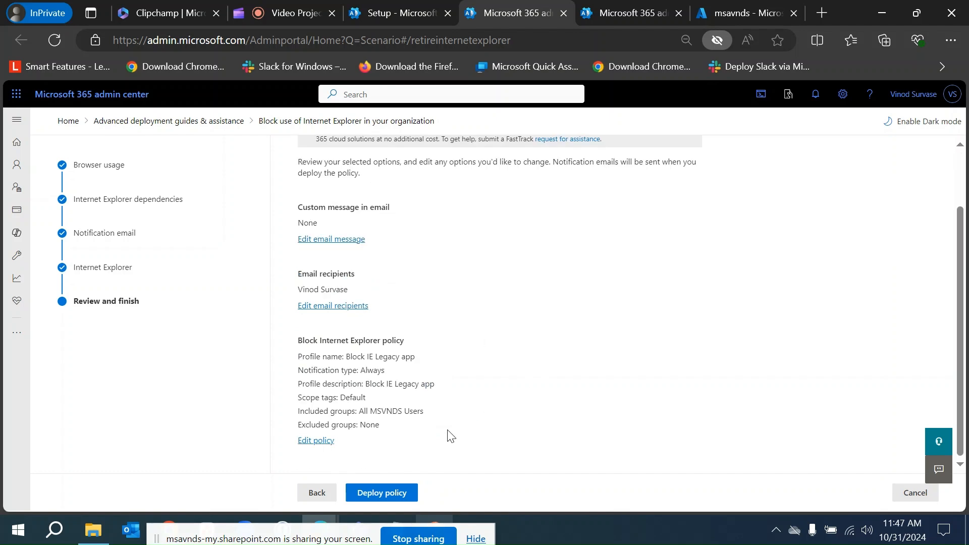
pyautogui.click(398, 492)
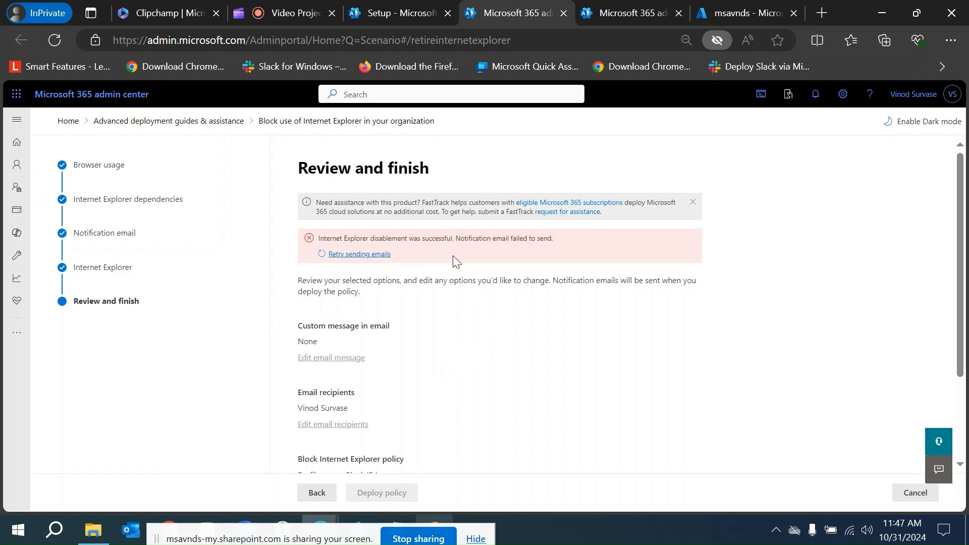
# Retry sending the notification emails for the deployed policy.
pyautogui.moveTo(456, 239); pyautogui.dragTo(555, 241)
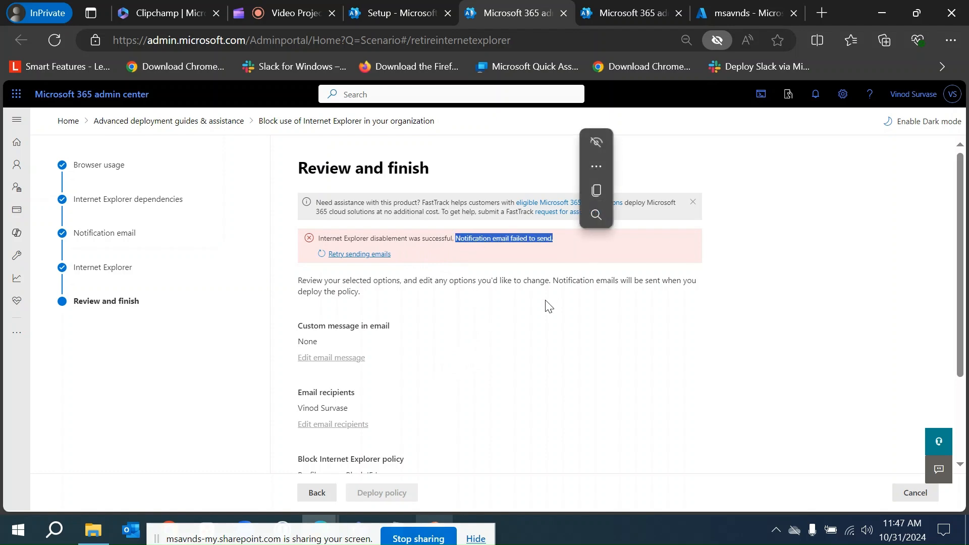
pyautogui.click(359, 255)
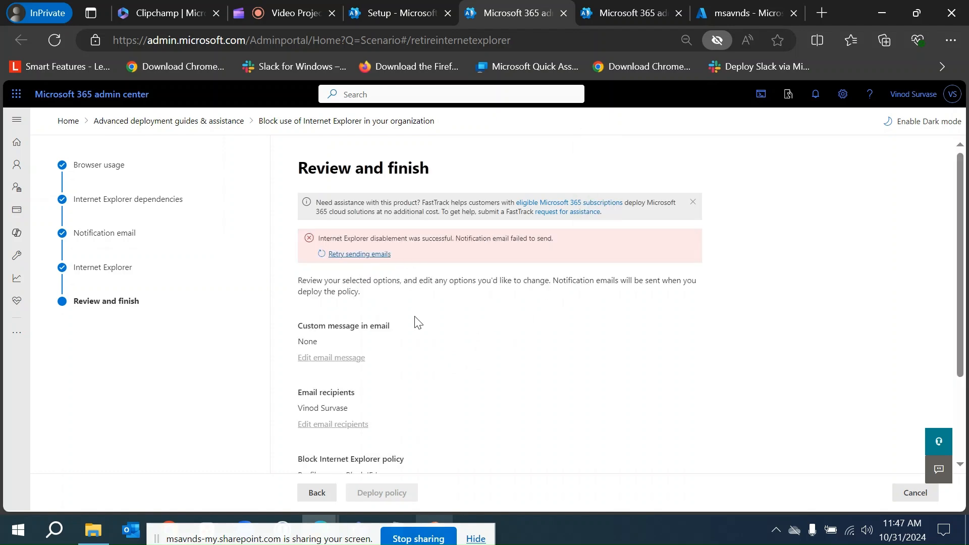
pyautogui.click(351, 254)
# Exit the Block use of Internet Explorer guide and return to Advanced deployment guides & assistance.
pyautogui.scroll(-2, 462, 339)
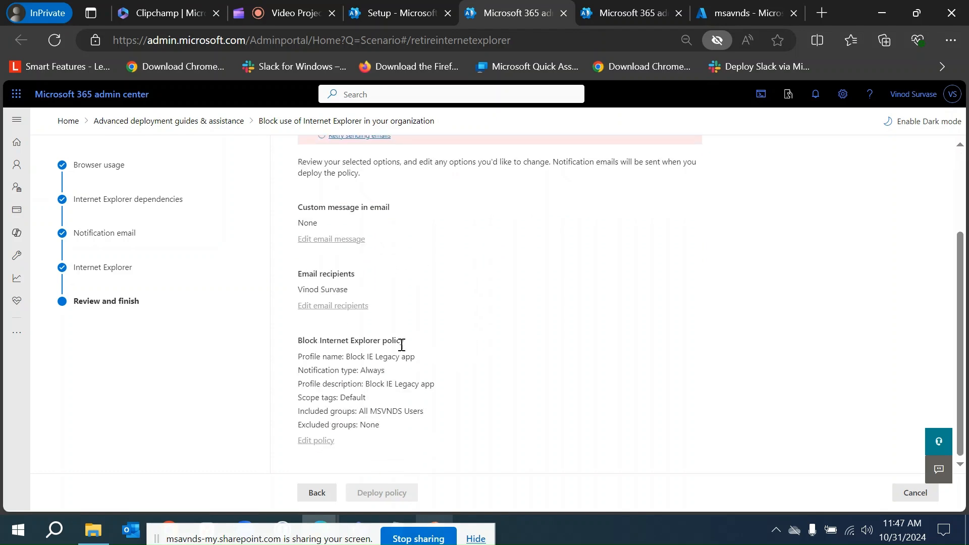
pyautogui.scroll(2, 434, 348)
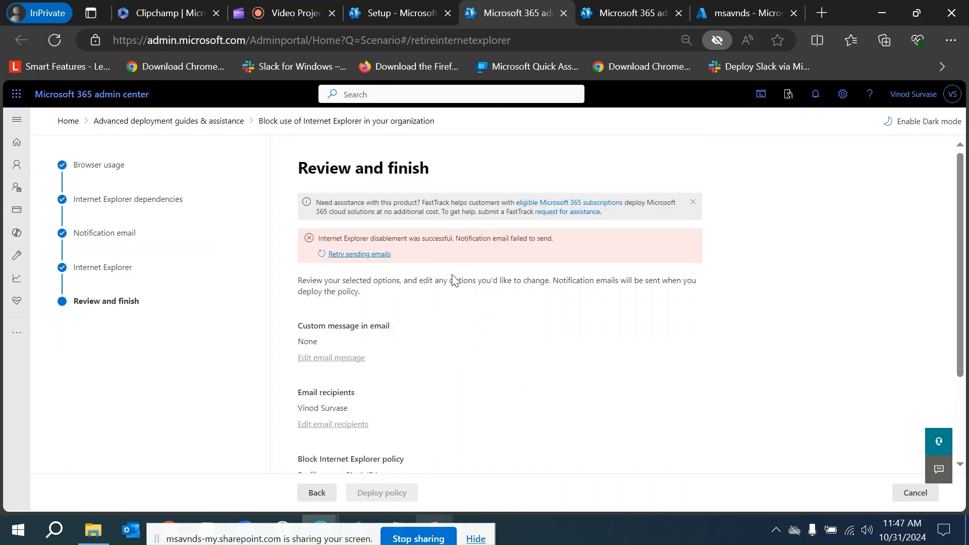
pyautogui.scroll(-2, 451, 301)
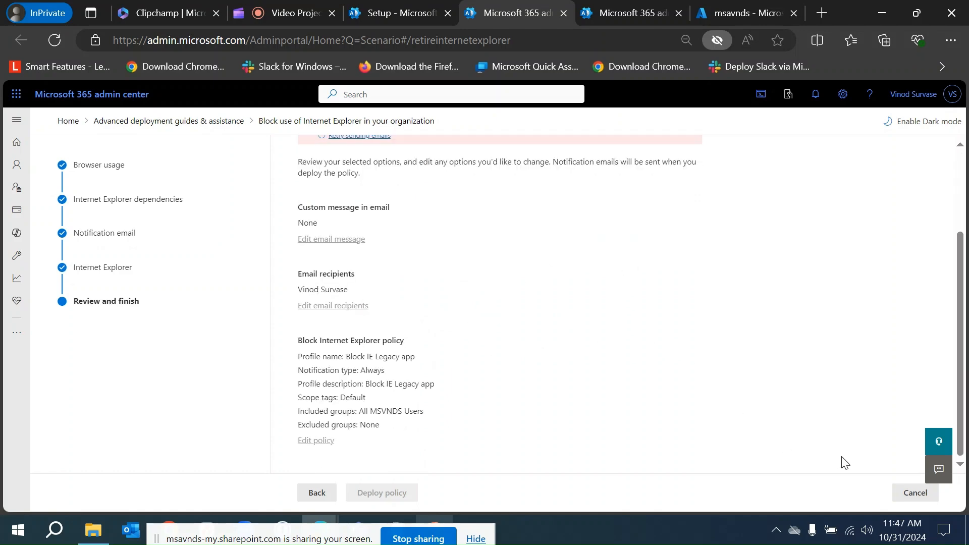
pyautogui.click(912, 492)
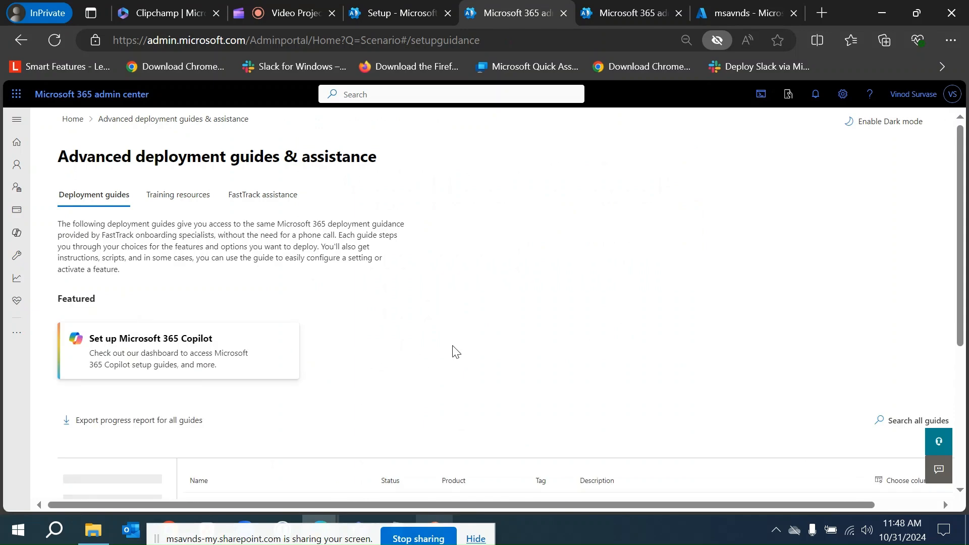
# Open the All guides list and browse its categories by expanding and collapsing them.
pyautogui.scroll(-2, 456, 342)
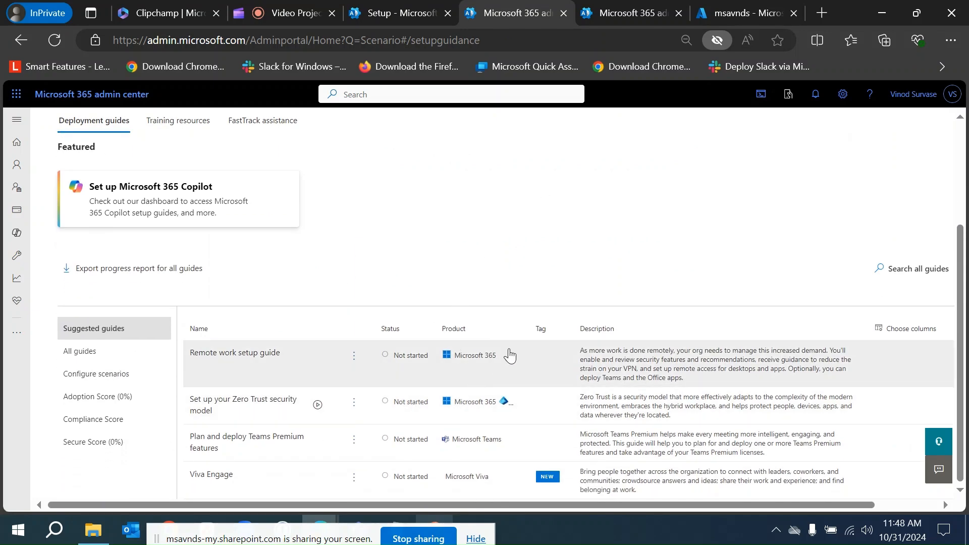
pyautogui.click(110, 353)
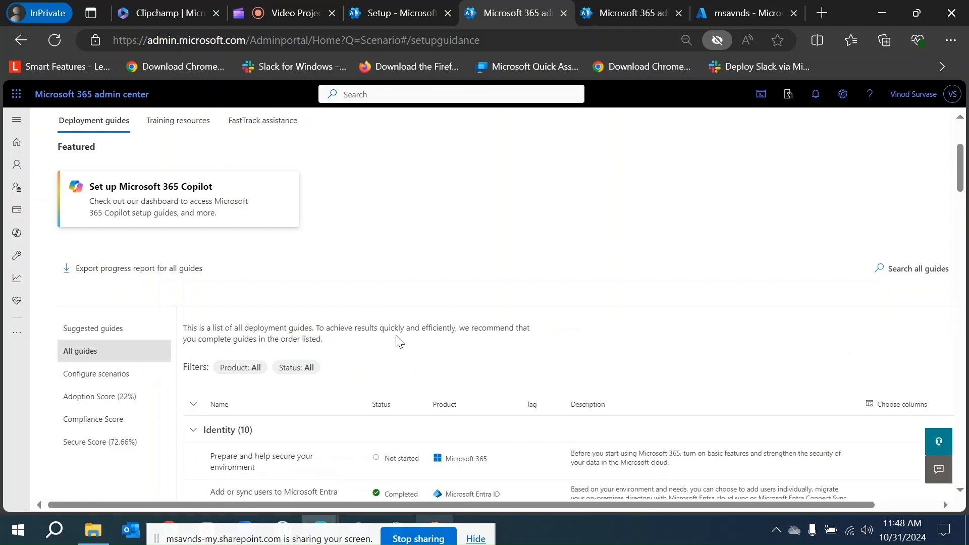
pyautogui.scroll(-10, 393, 325)
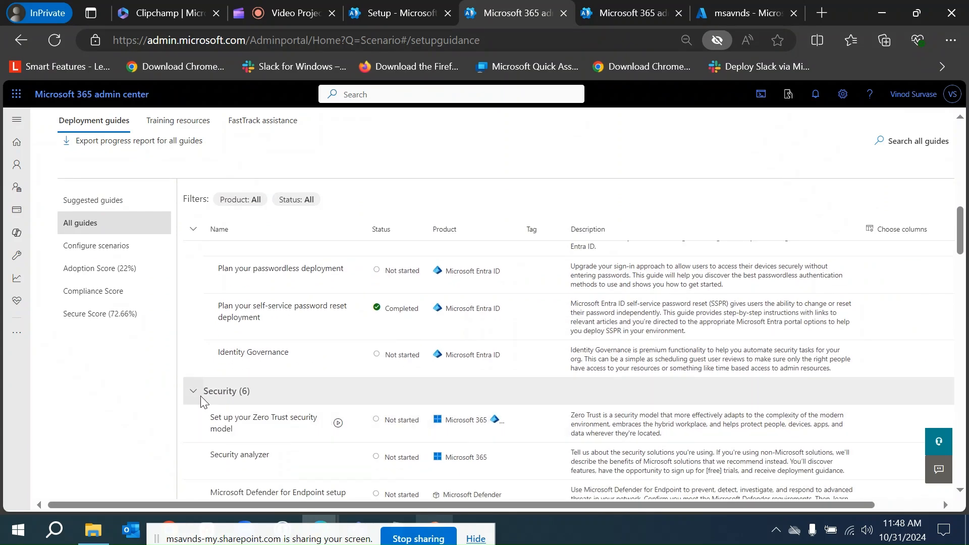
pyautogui.click(191, 392)
pyautogui.click(194, 419)
pyautogui.click(193, 448)
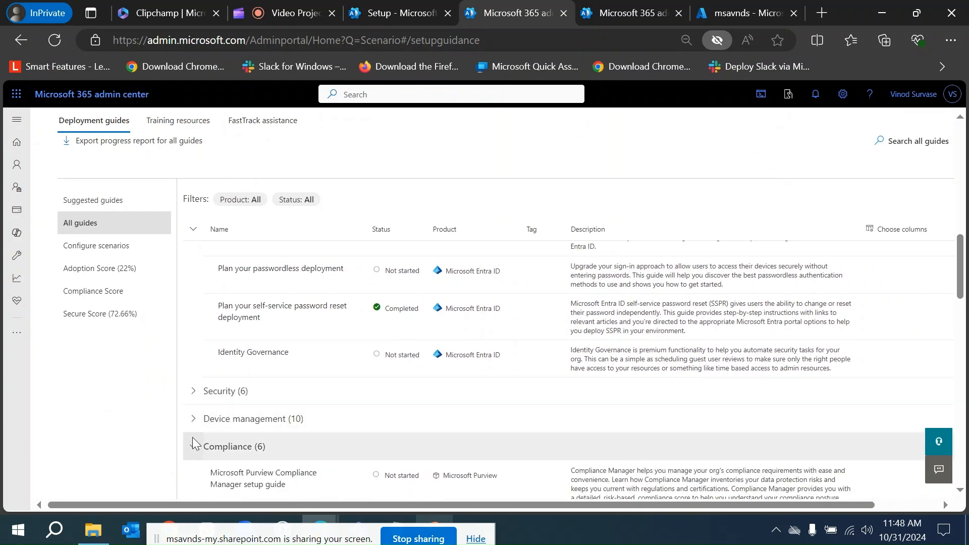
pyautogui.scroll(-2, 189, 434)
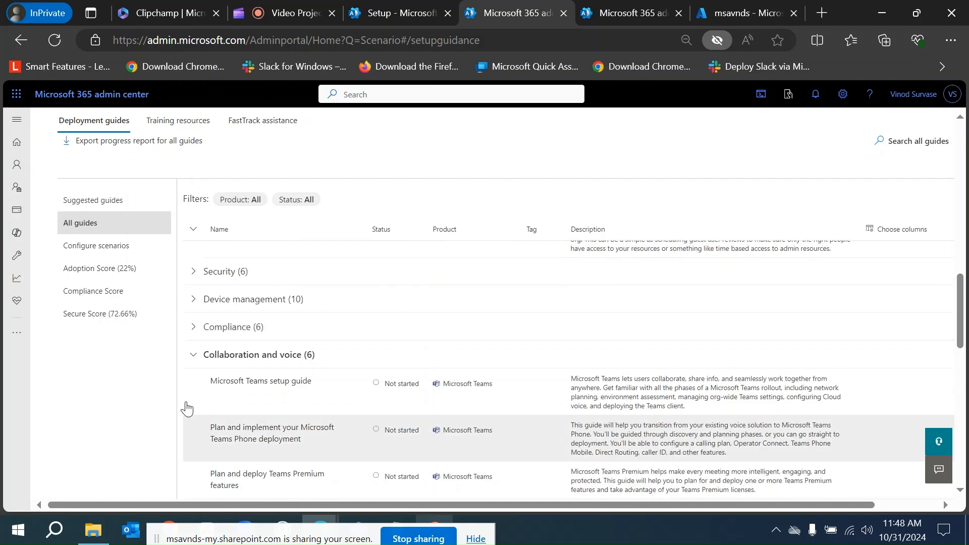
pyautogui.click(194, 354)
pyautogui.scroll(-1, 193, 410)
pyautogui.click(191, 370)
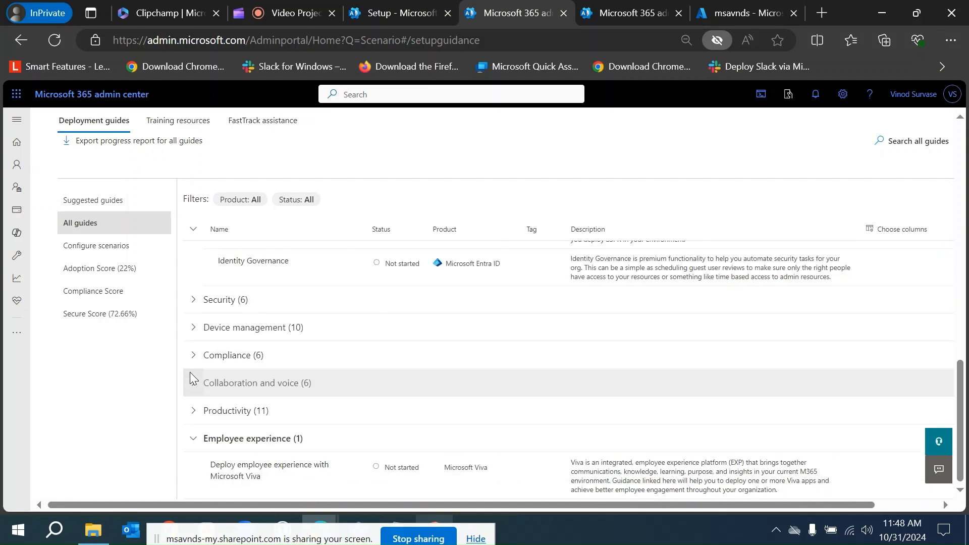
pyautogui.click(195, 450)
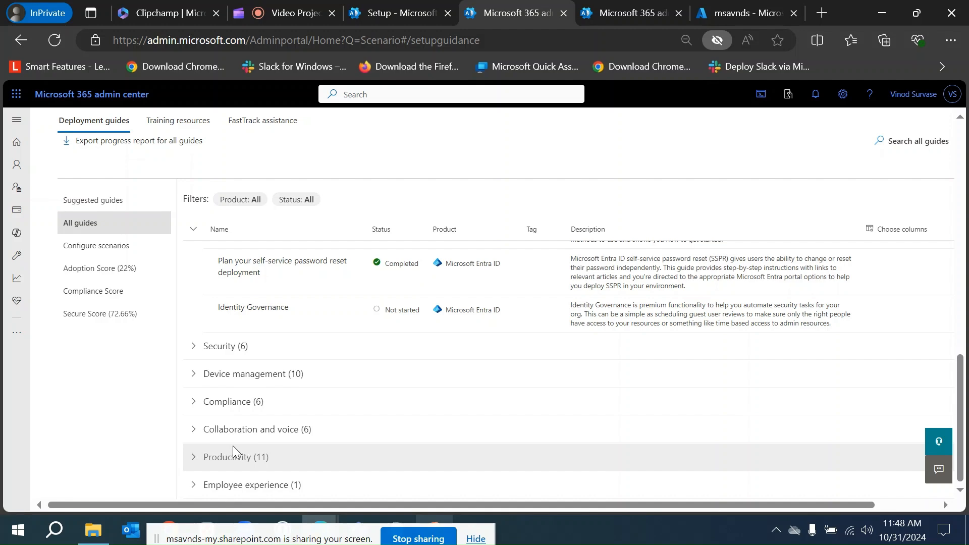
# Examine the Identity, Device management, Collaboration and voice and Employee experience guide categories.
pyautogui.scroll(3, 222, 434)
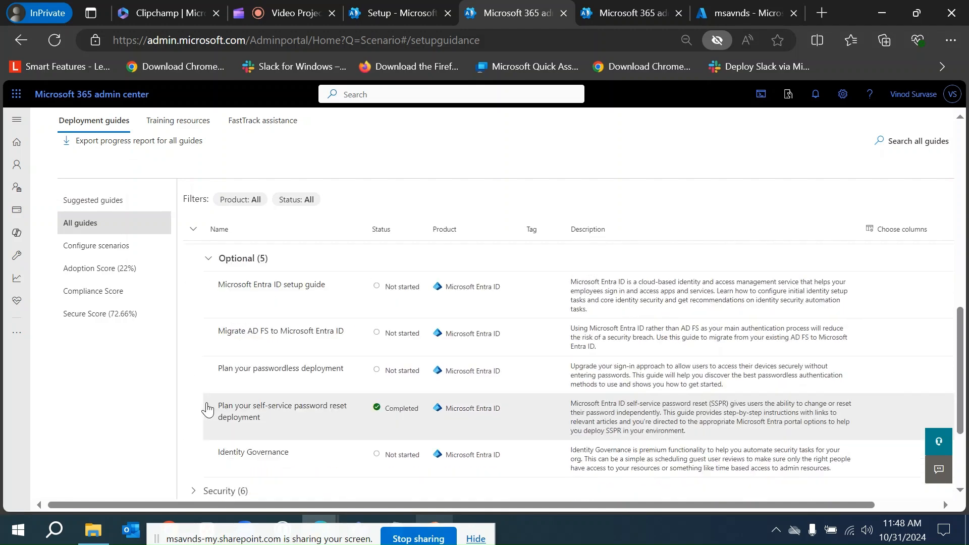
pyautogui.scroll(5, 205, 419)
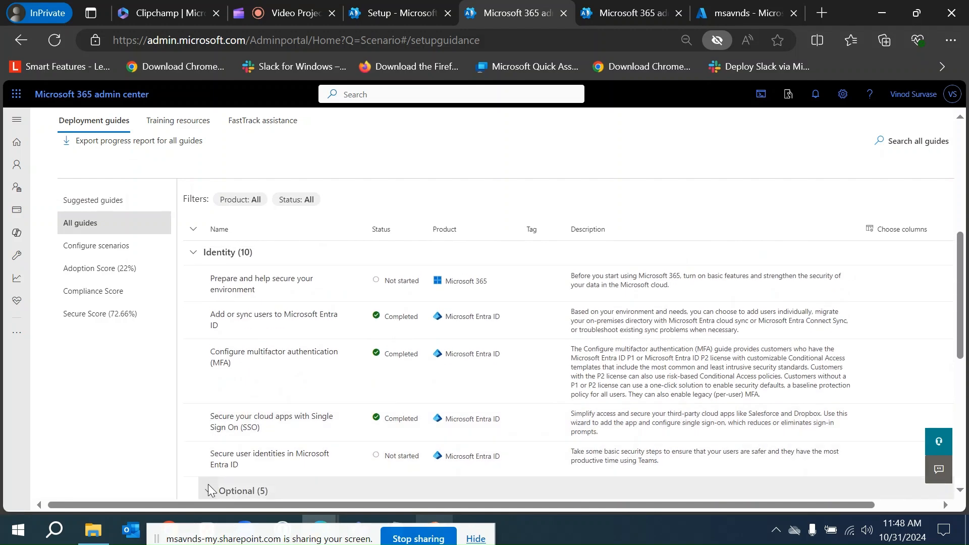
pyautogui.click(209, 489)
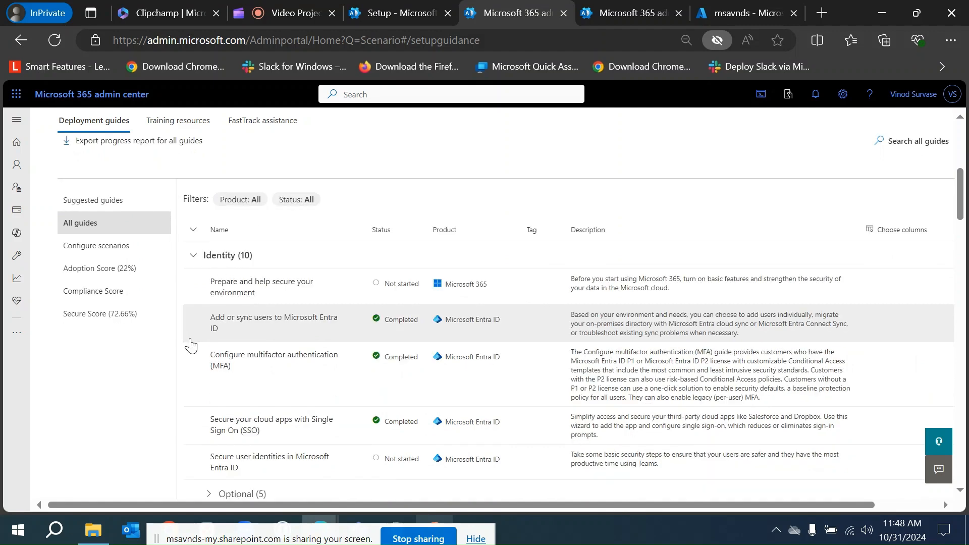
pyautogui.click(190, 256)
pyautogui.click(192, 284)
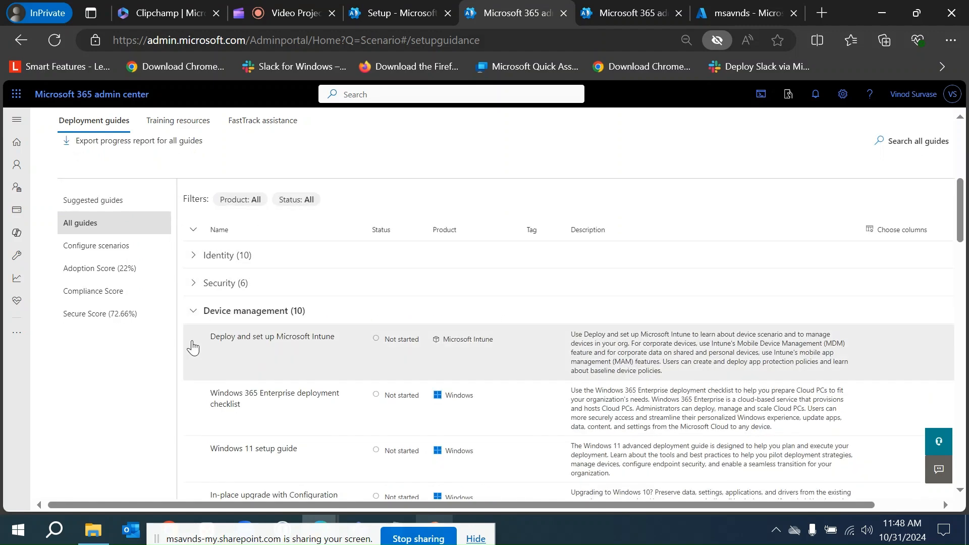
pyautogui.click(195, 319)
pyautogui.click(195, 343)
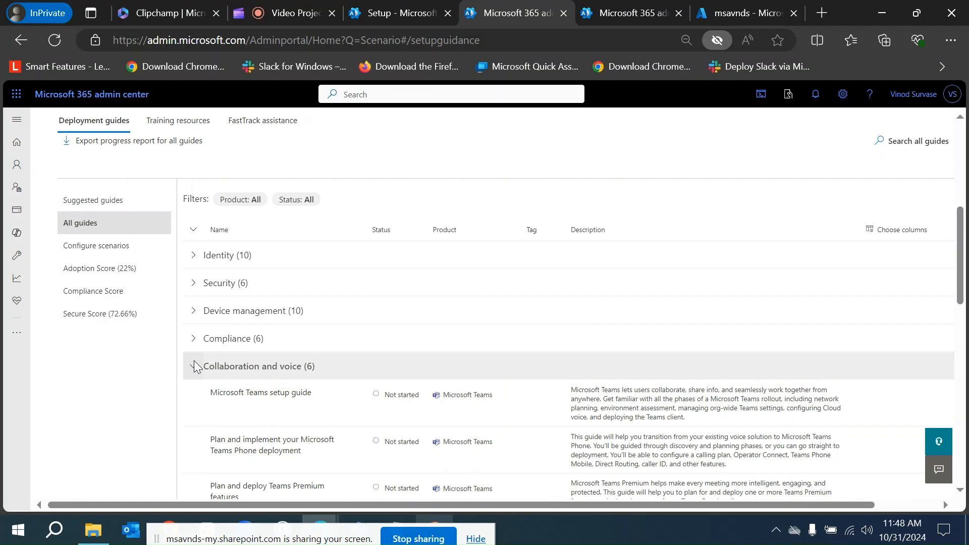
pyautogui.click(194, 362)
pyautogui.click(192, 393)
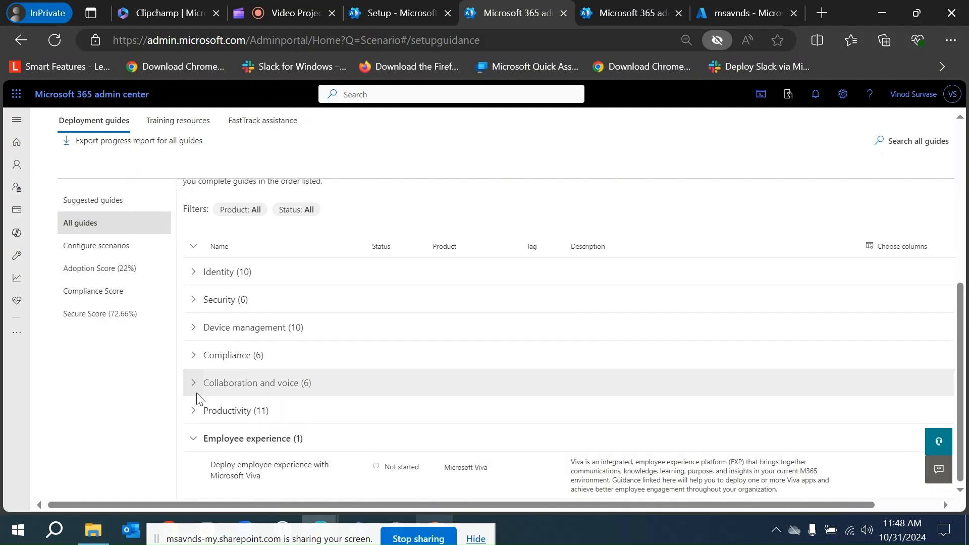
pyautogui.click(197, 438)
pyautogui.scroll(5, 398, 391)
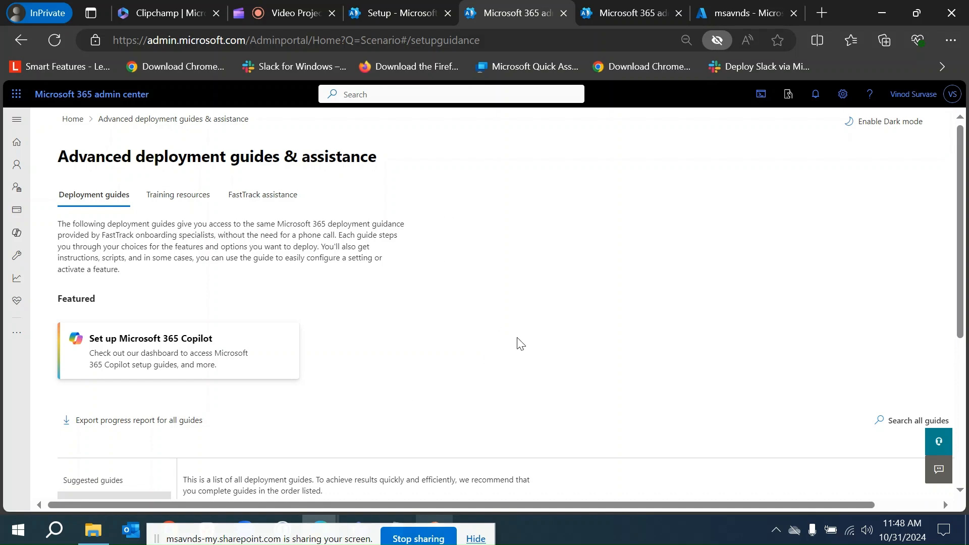
# Switch to the Setup tab showing the Advanced deployment guides & assistance page.
pyautogui.scroll(-3, 513, 271)
pyautogui.scroll(3, 534, 245)
pyautogui.click(292, 15)
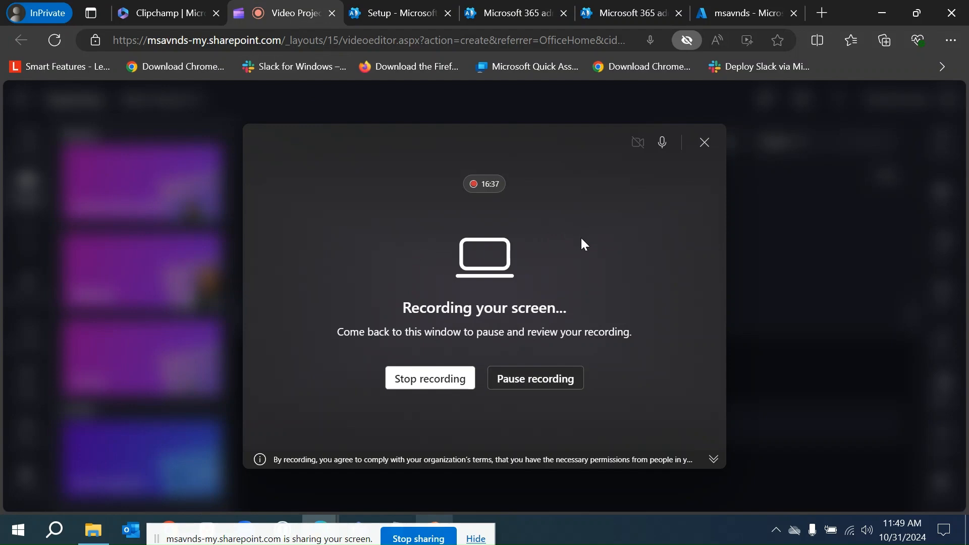
pyautogui.click(417, 6)
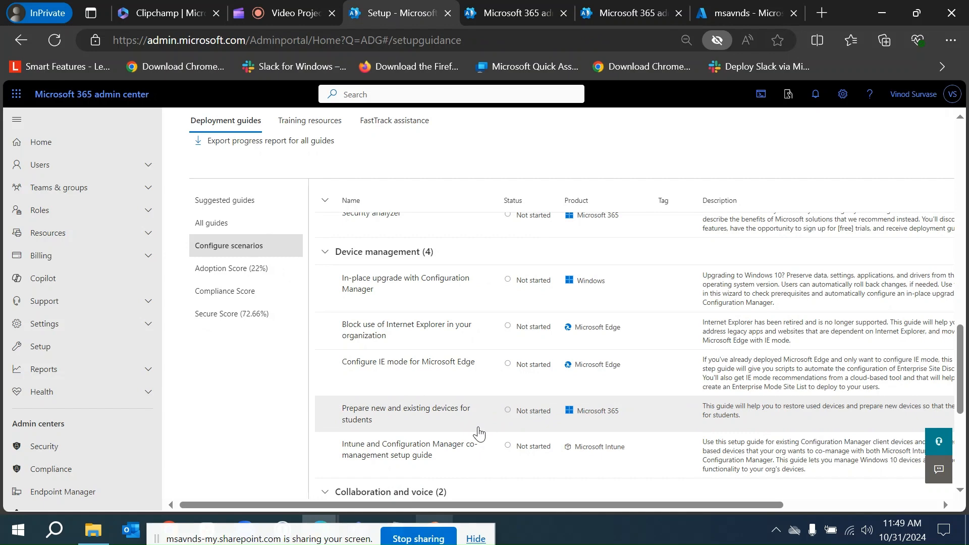
pyautogui.scroll(10, 411, 391)
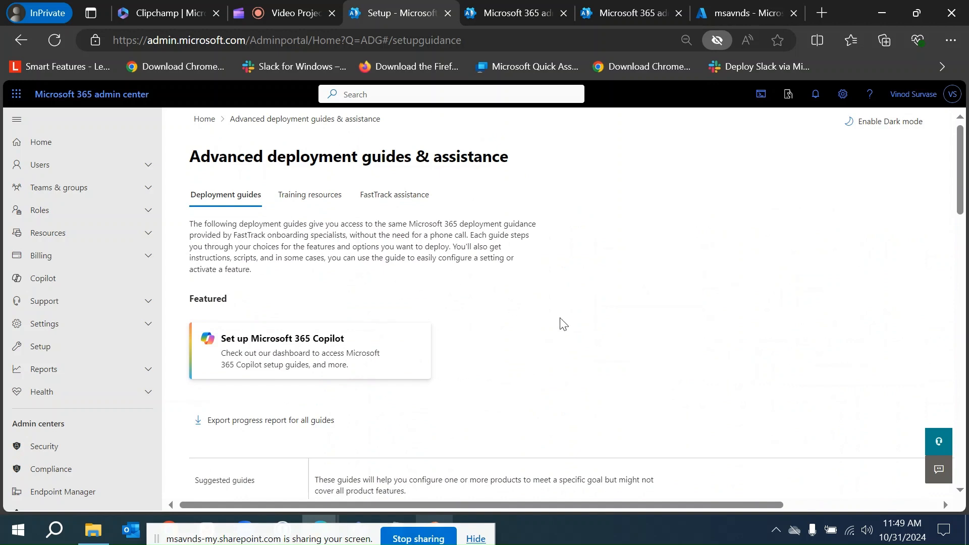